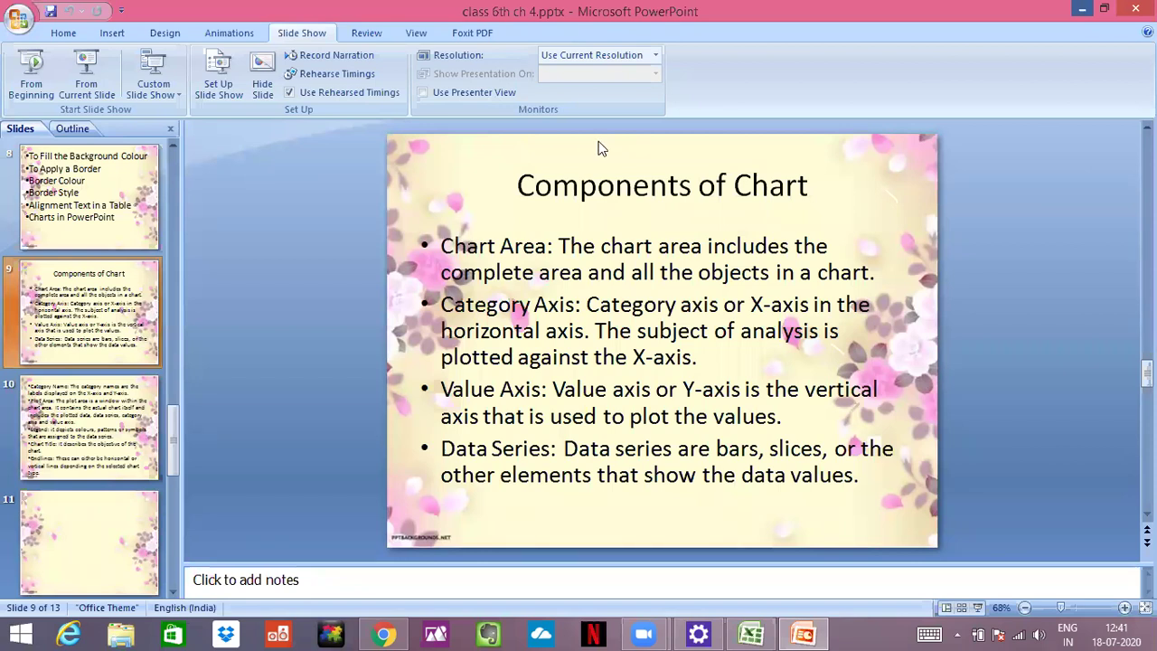
# Minimize the class 6th ch 4.pptx presentation so the desktop shows
pyautogui.press('super+d')
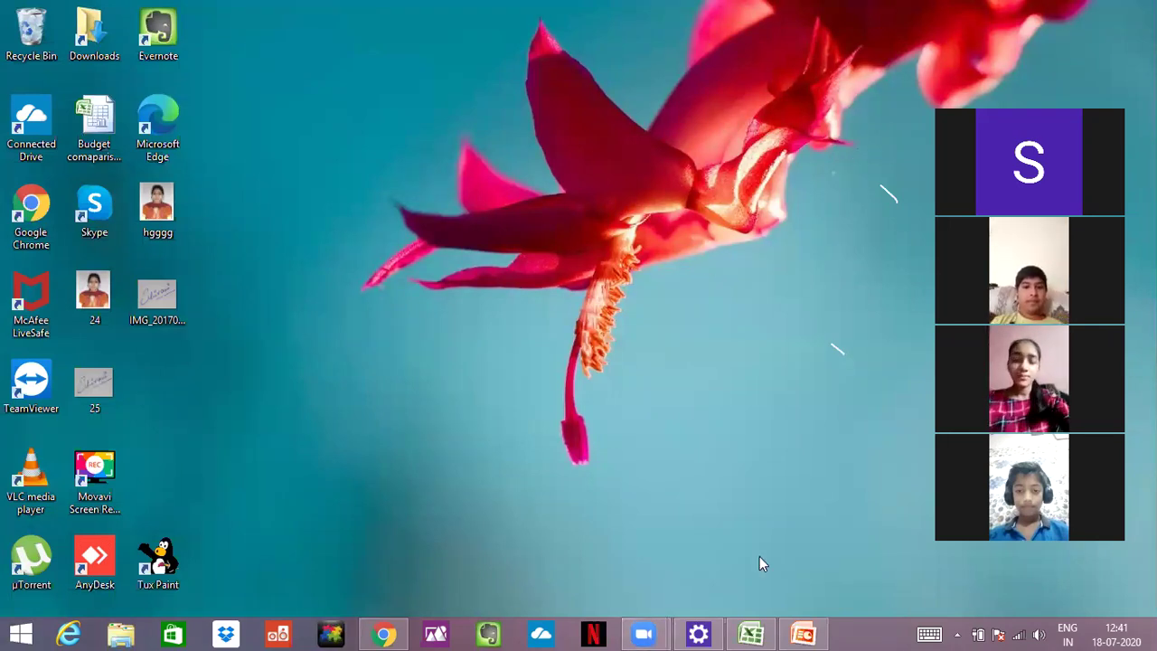
# Bring up the blank Book1 workbook in Excel with the Insert ribbon's chart types showing
pyautogui.click(749, 633)
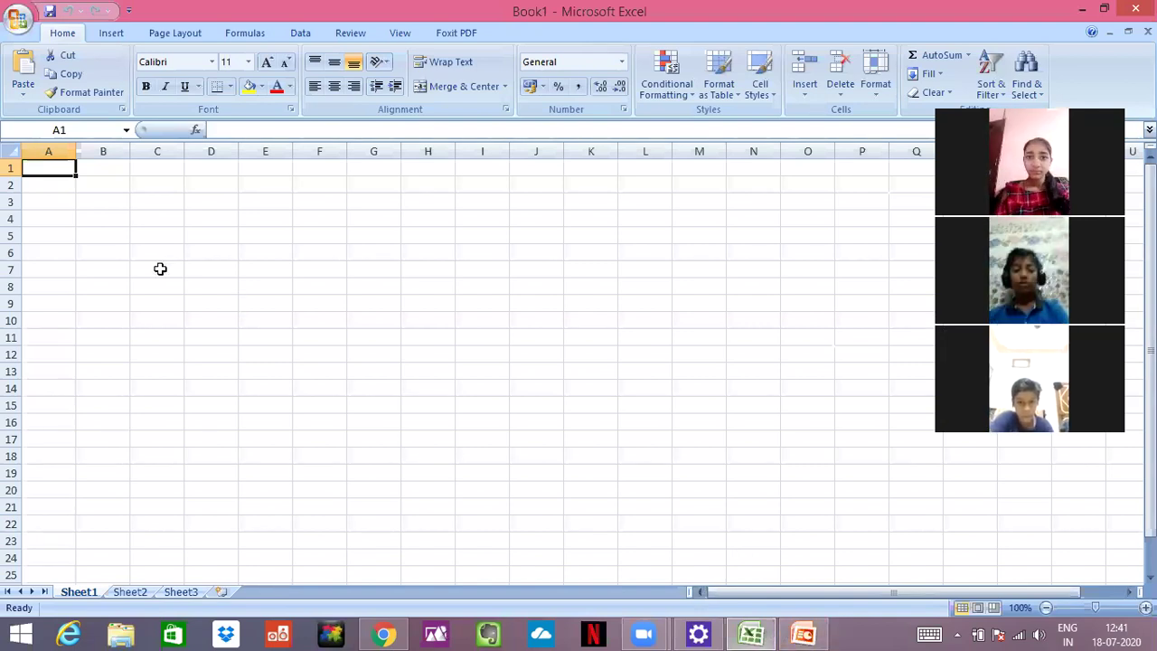
pyautogui.click(112, 33)
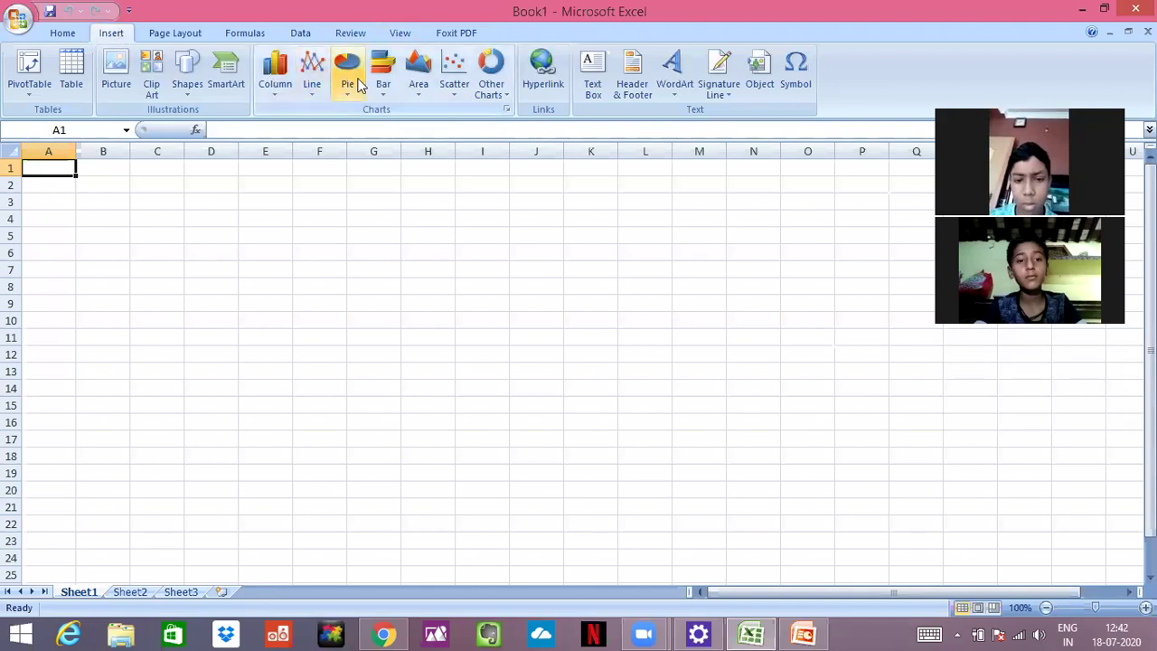
# Insert an empty clustered column chart, try moving it, then undo the move
pyautogui.click(276, 77)
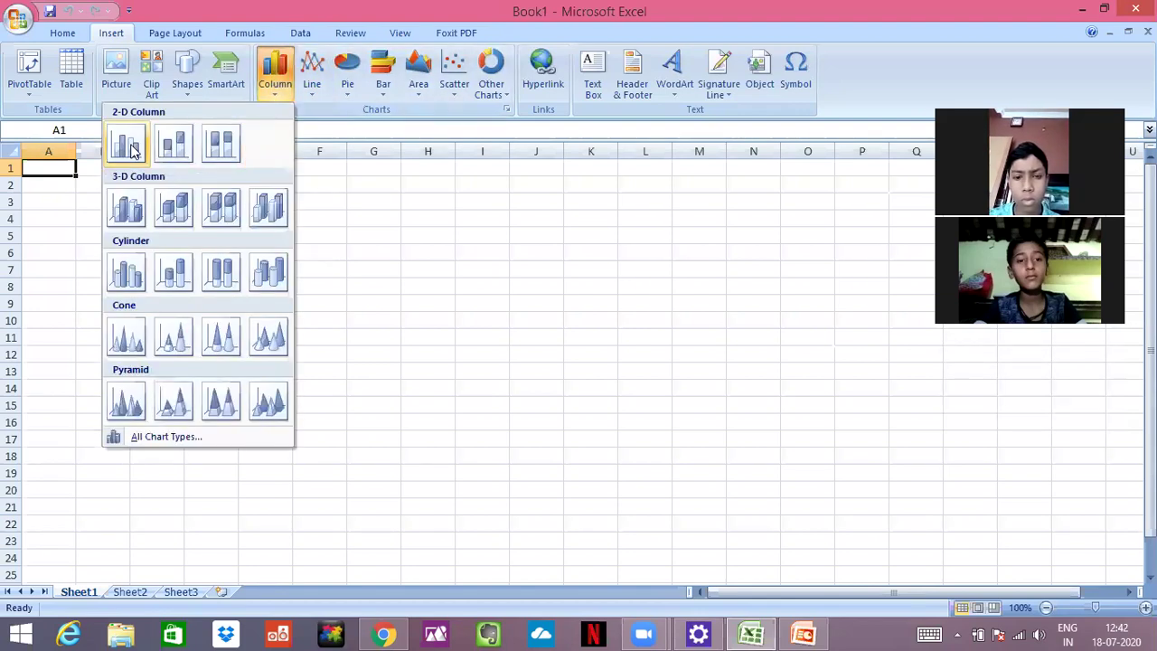
pyautogui.press('Return')
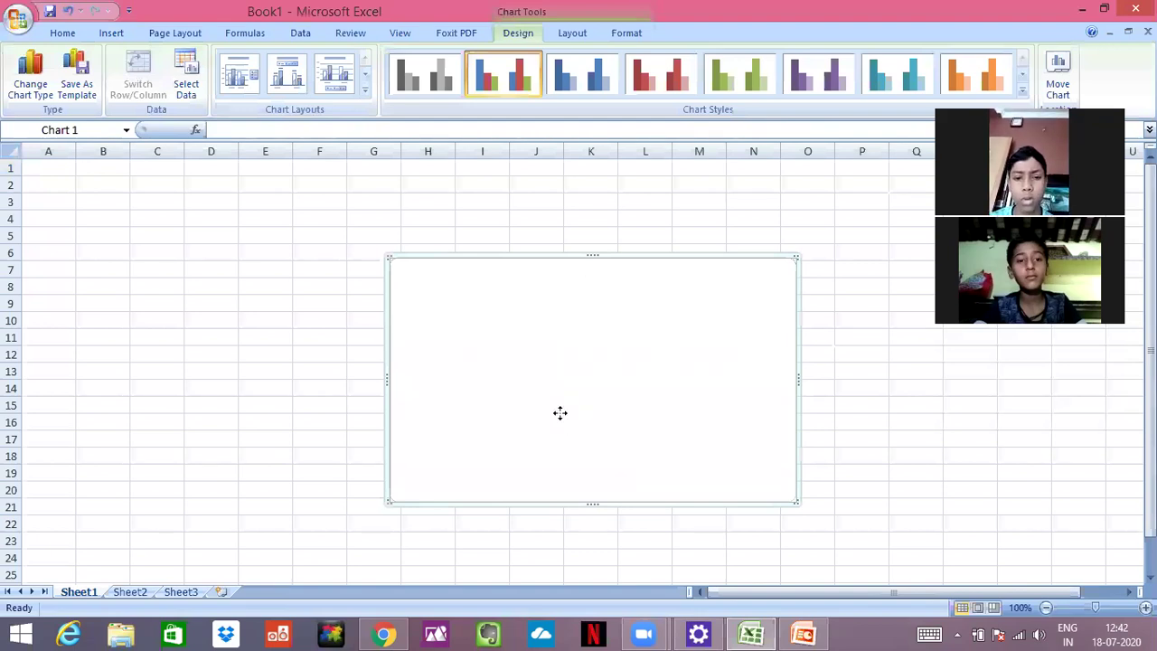
pyautogui.rightClick(464, 416)
pyautogui.moveTo(382, 297); pyautogui.dragTo(277, 248)
pyautogui.rightClick(277, 247)
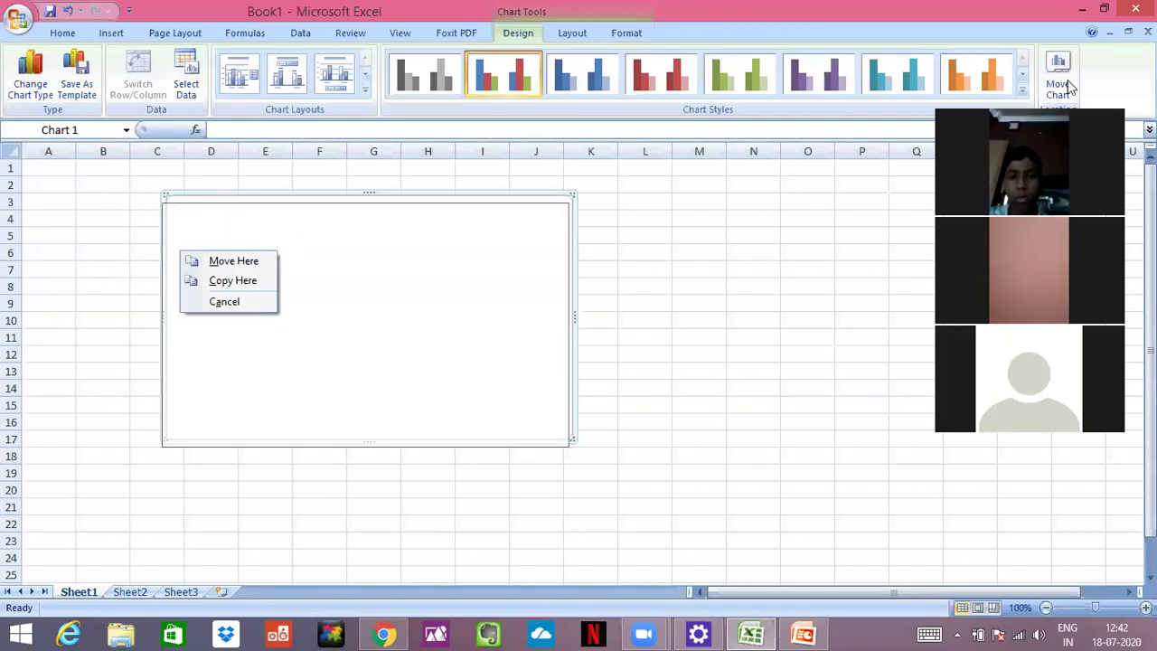
pyautogui.press('Escape')
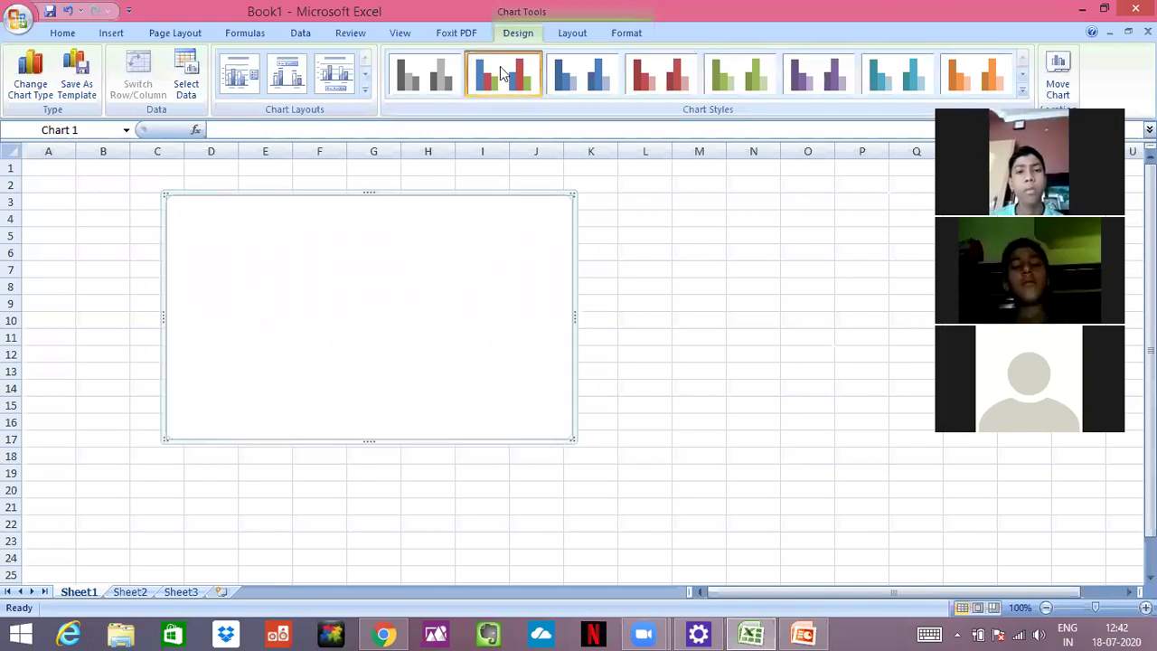
pyautogui.click(58, 185)
pyautogui.hotkey('ctrl', 'z')
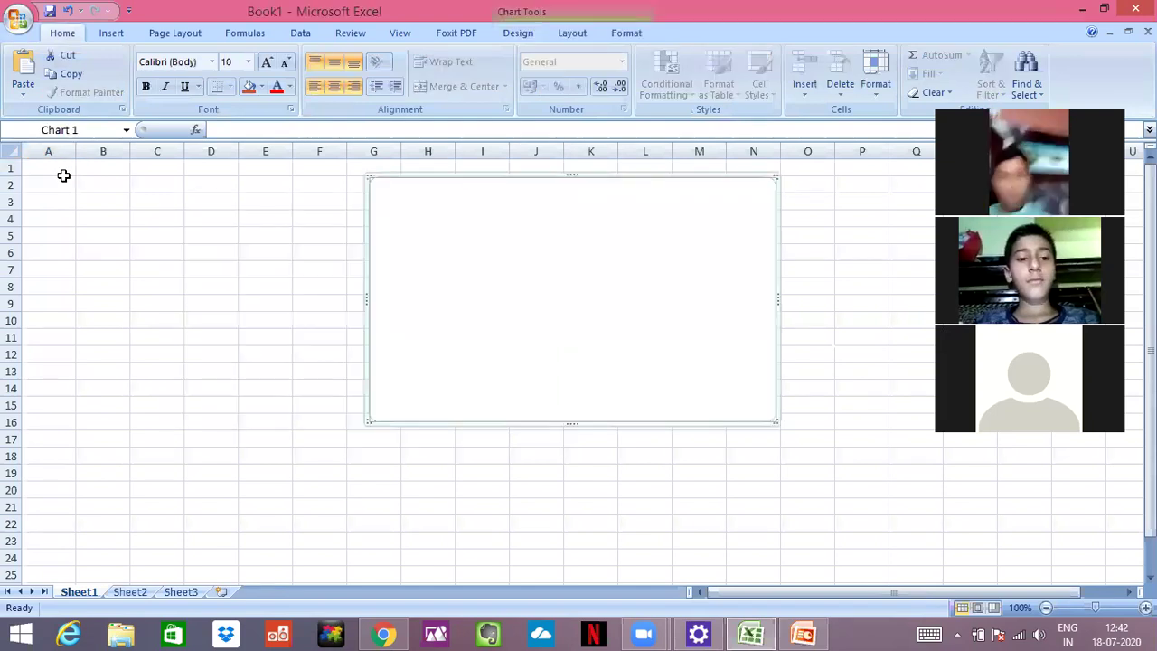
# Enter the heading 'Marks' in A1 and delete the empty chart
pyautogui.click(56, 172)
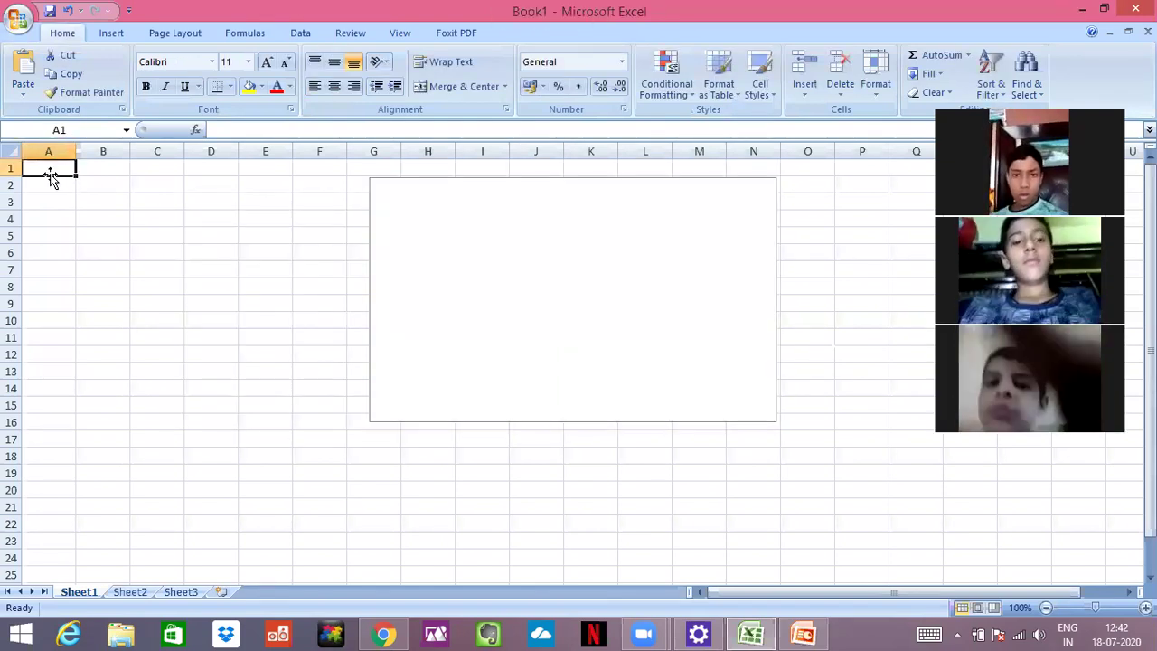
pyautogui.write('MArk')
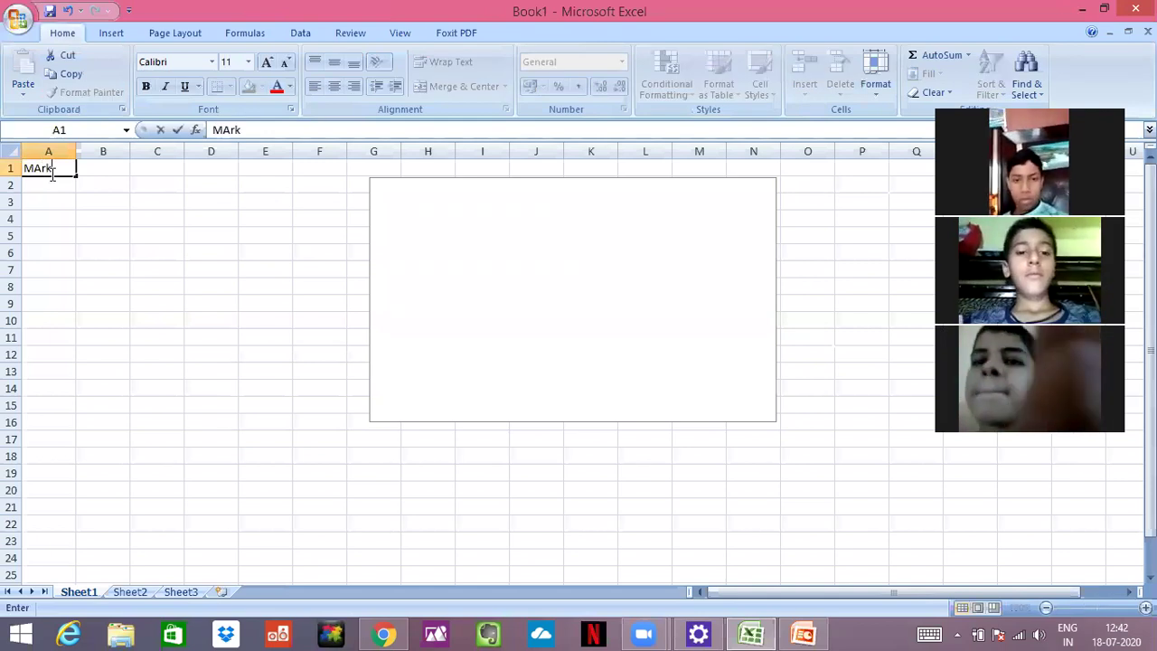
pyautogui.write('s')
pyautogui.click(455, 292)
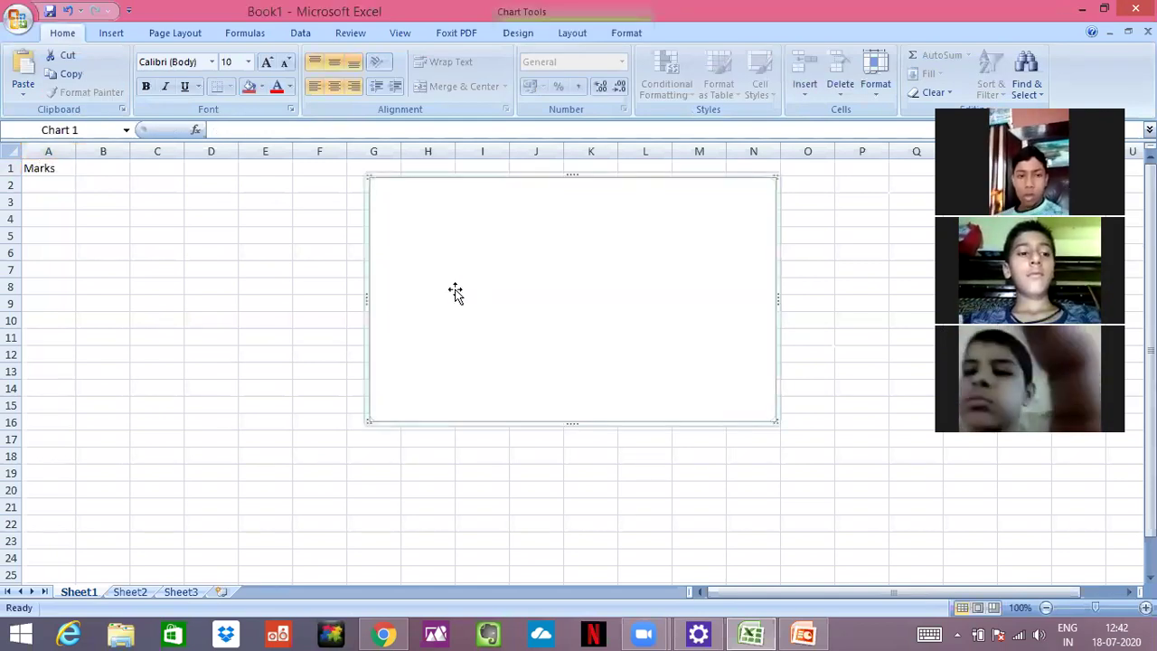
pyautogui.press('Delete')
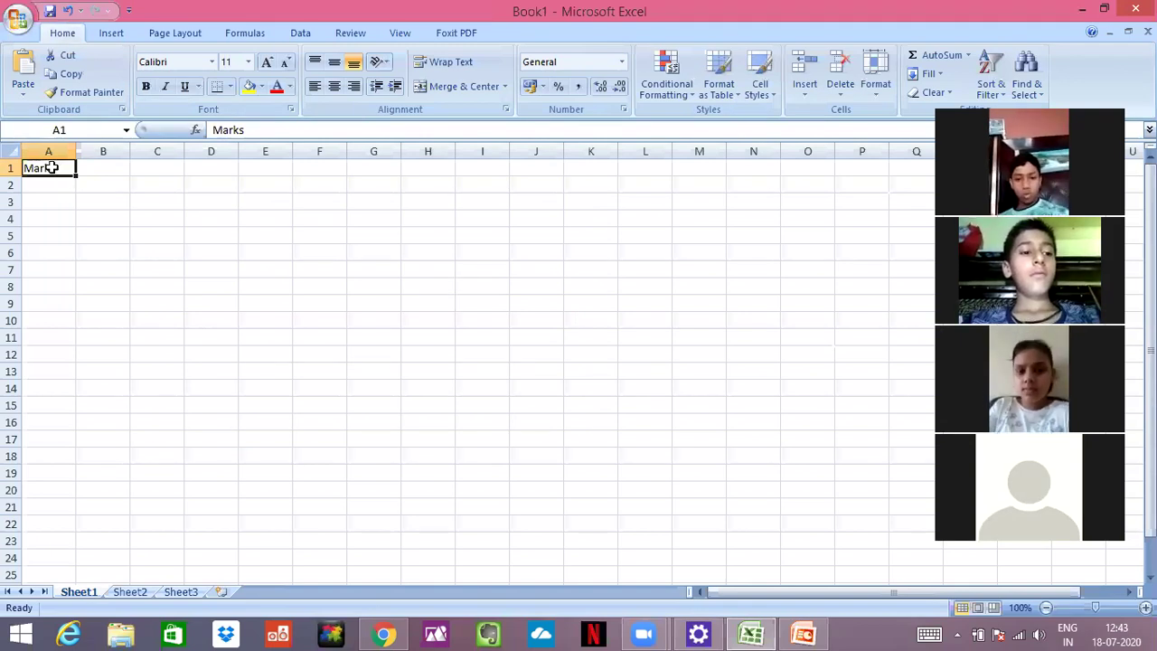
# Change A1 to 'sub' and list Maths, English and hindi in A2:A4
pyautogui.press('BackSpace')
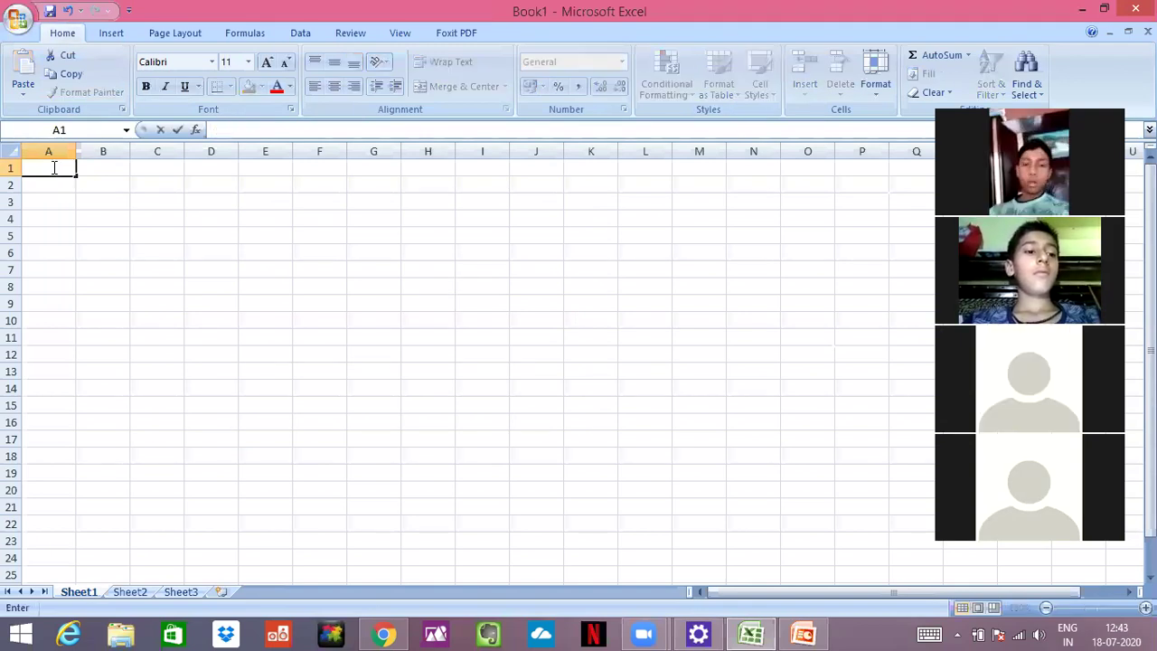
pyautogui.write('Class')
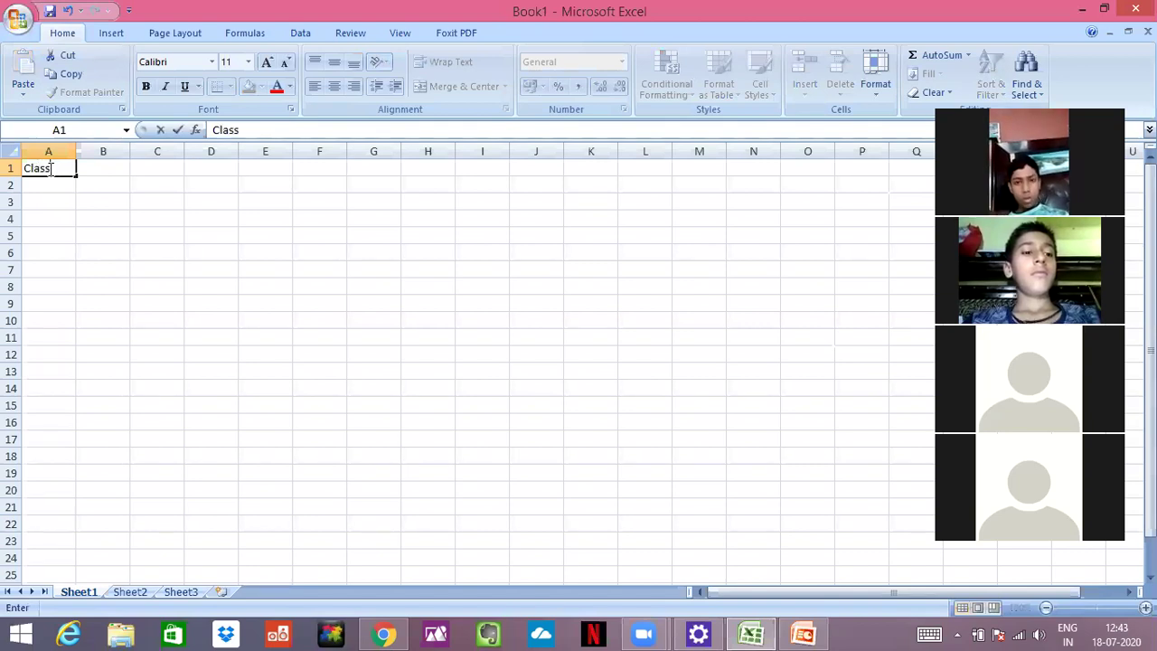
pyautogui.press('BackSpace')
pyautogui.press('BackSpace')
pyautogui.press('BackSpace')
pyautogui.press('BackSpace')
pyautogui.press('BackSpace')
pyautogui.write('su')
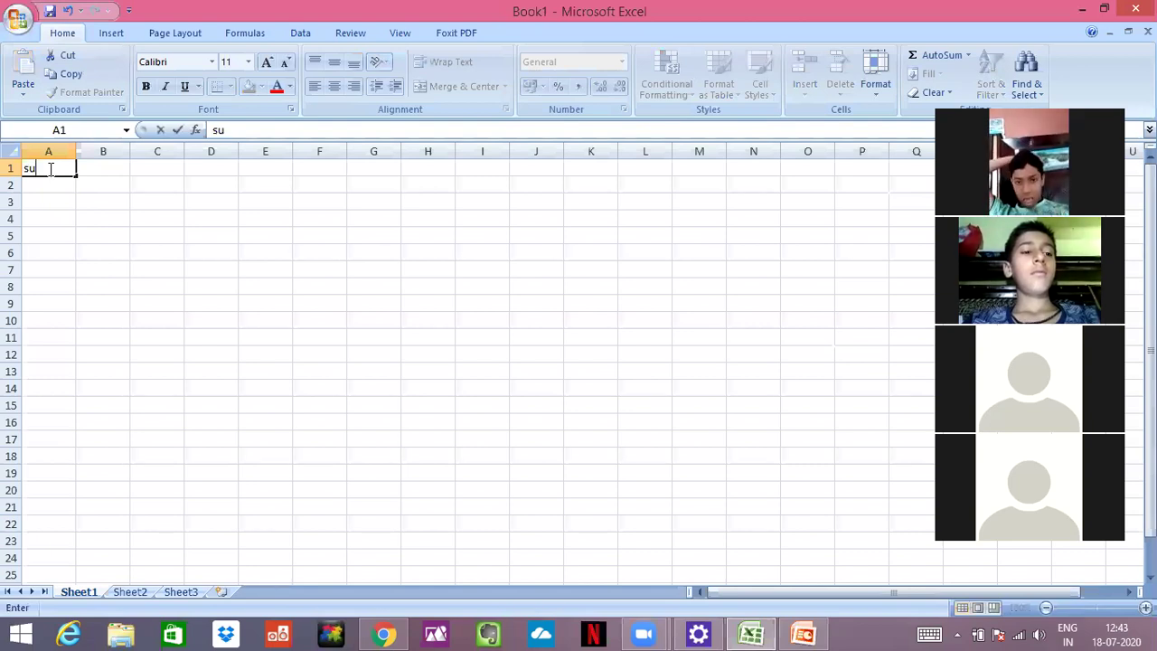
pyautogui.write('b')
pyautogui.press('Return')
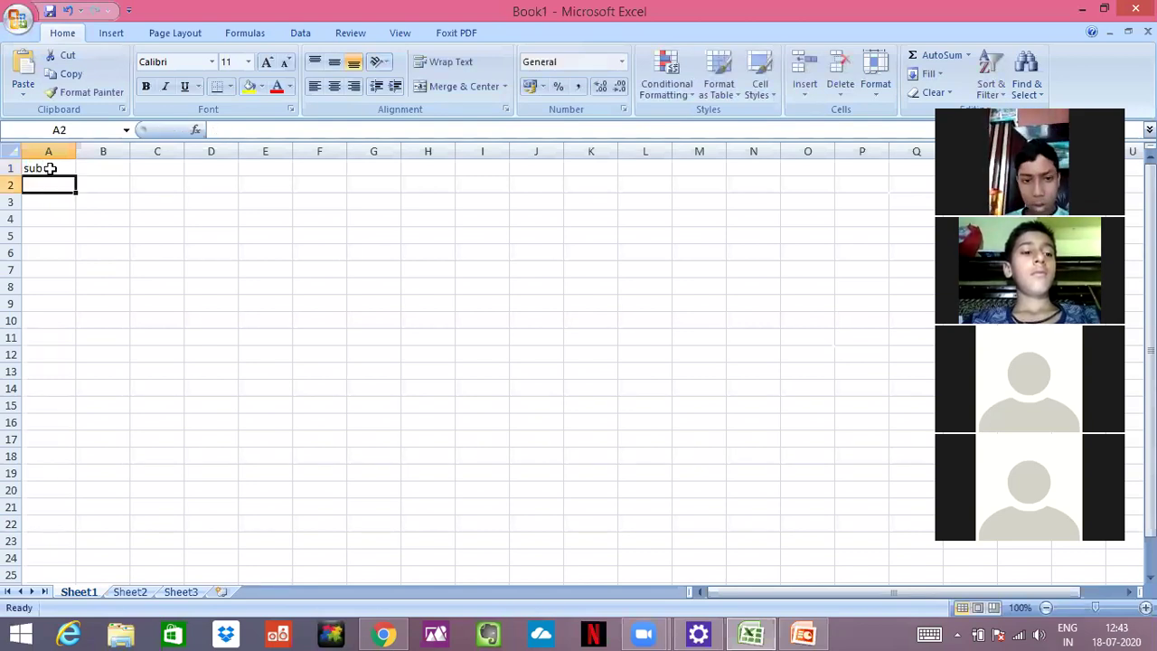
pyautogui.write('MAt')
pyautogui.press('BackSpace')
pyautogui.press('BackSpace')
pyautogui.write('aths')
pyautogui.click(50, 201)
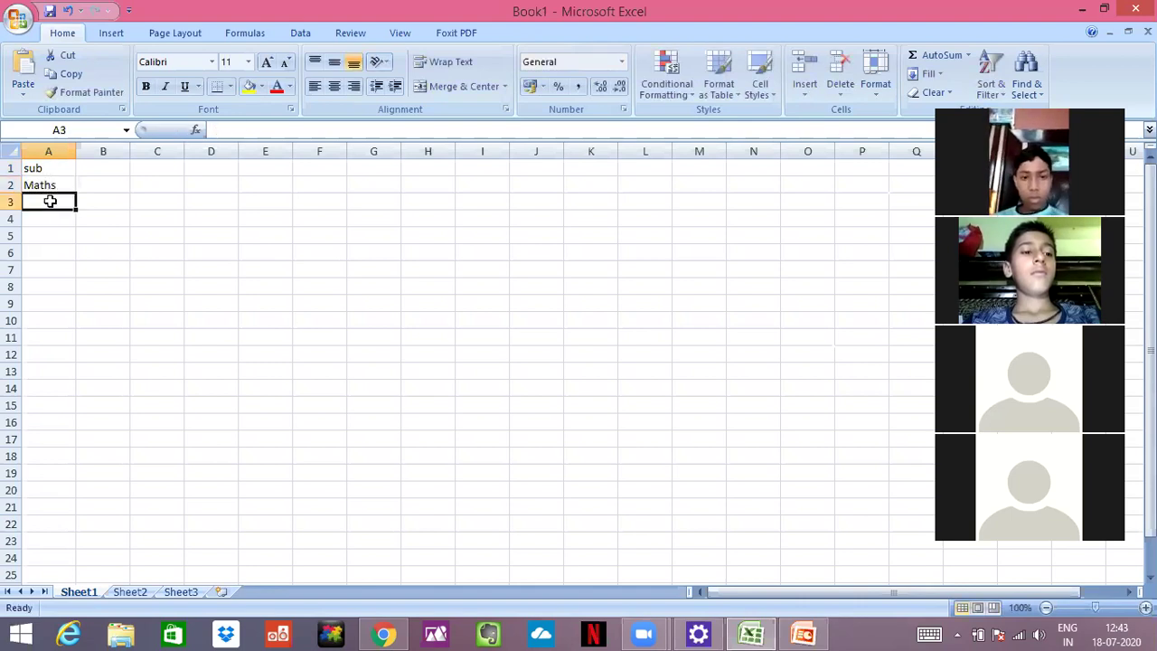
pyautogui.write('En')
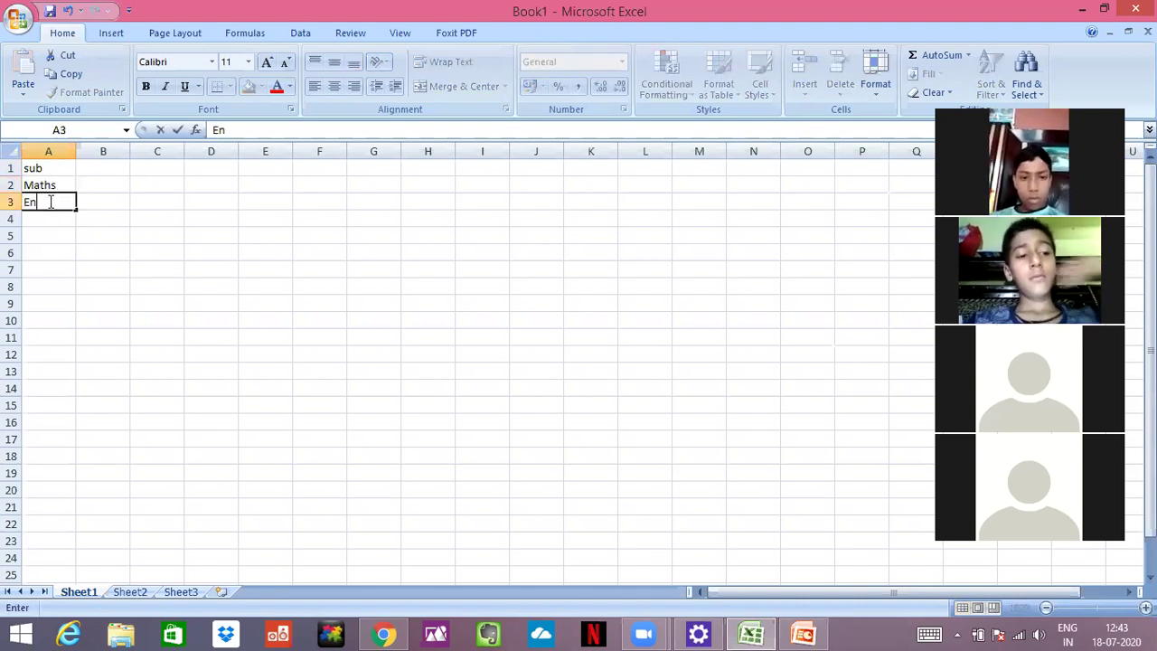
pyautogui.write('glis')
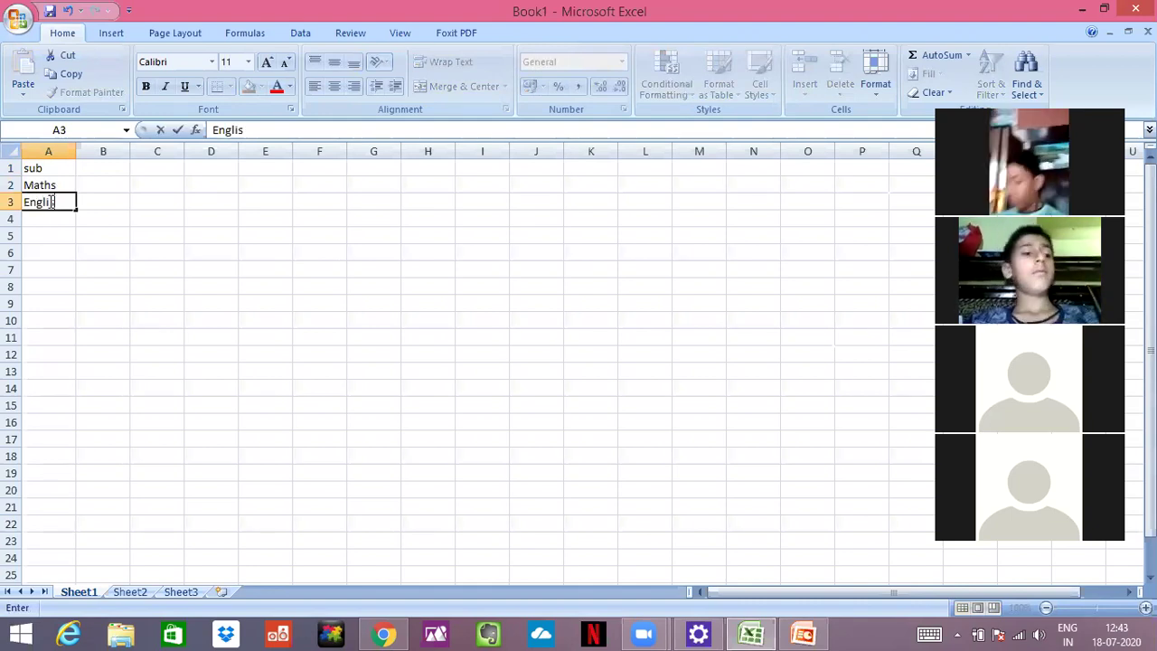
pyautogui.write('h')
pyautogui.click(47, 218)
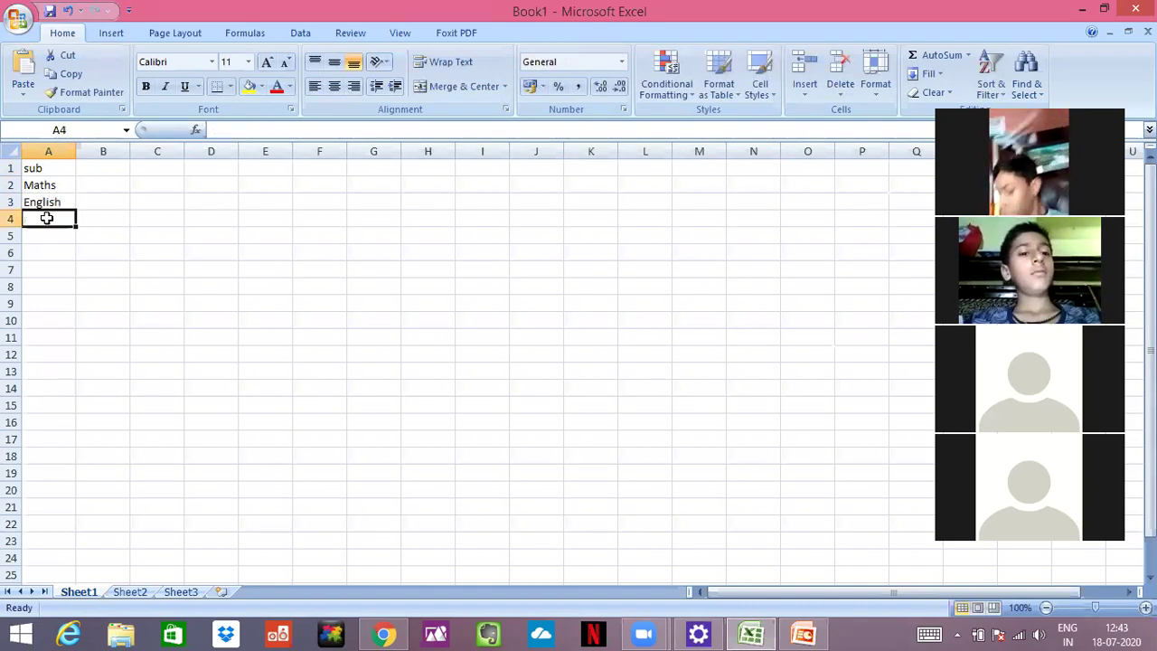
pyautogui.write('hindi')
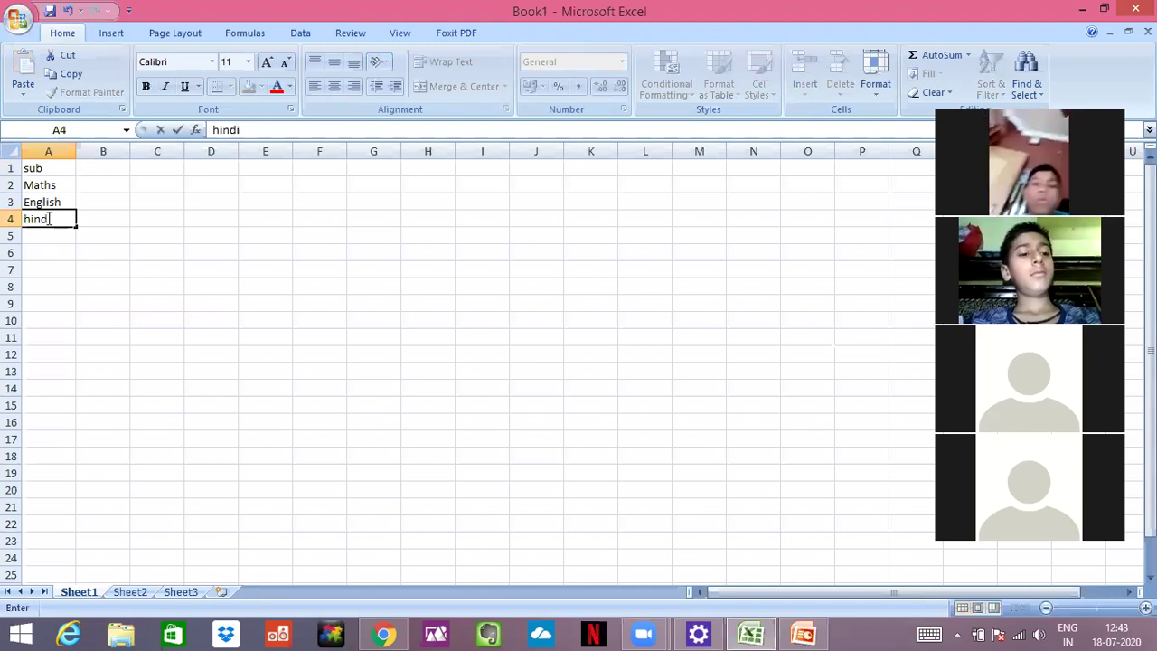
# Add the column headings Pass, Fail and Absent in B1:D1
pyautogui.click(99, 167)
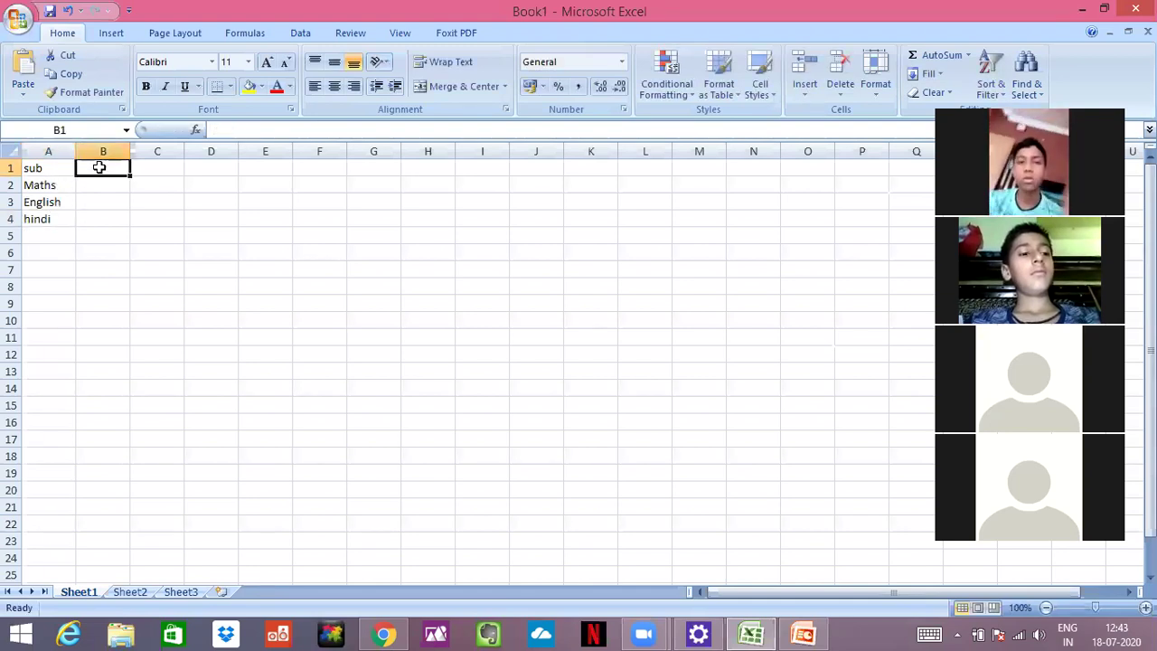
pyautogui.write('Pass')
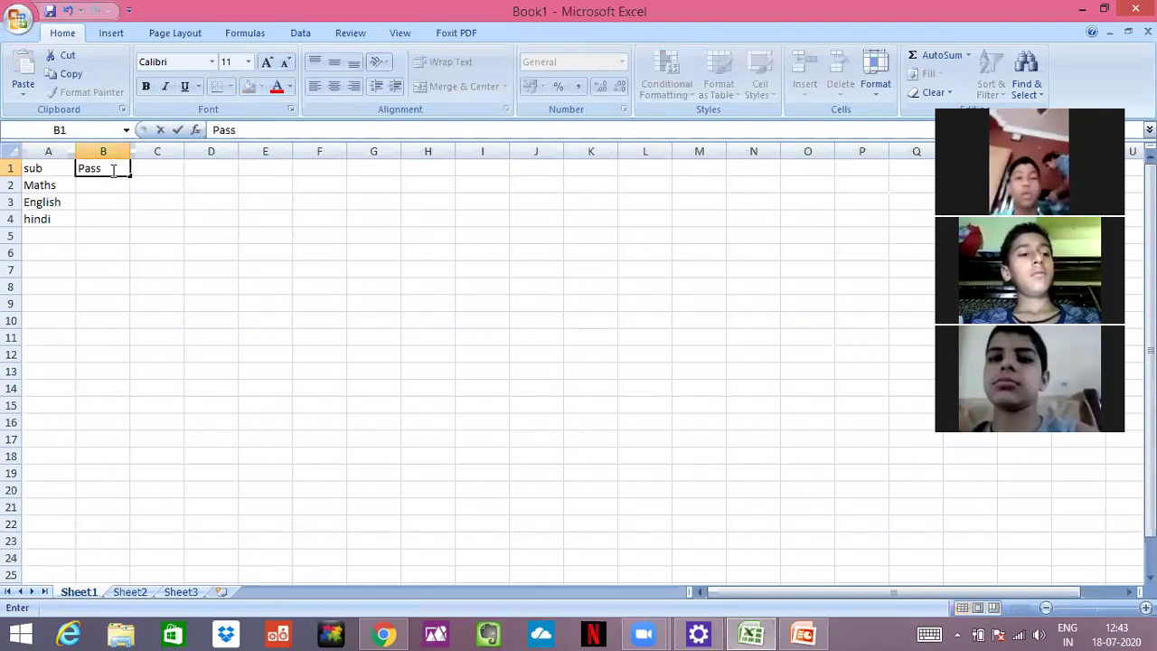
pyautogui.click(159, 176)
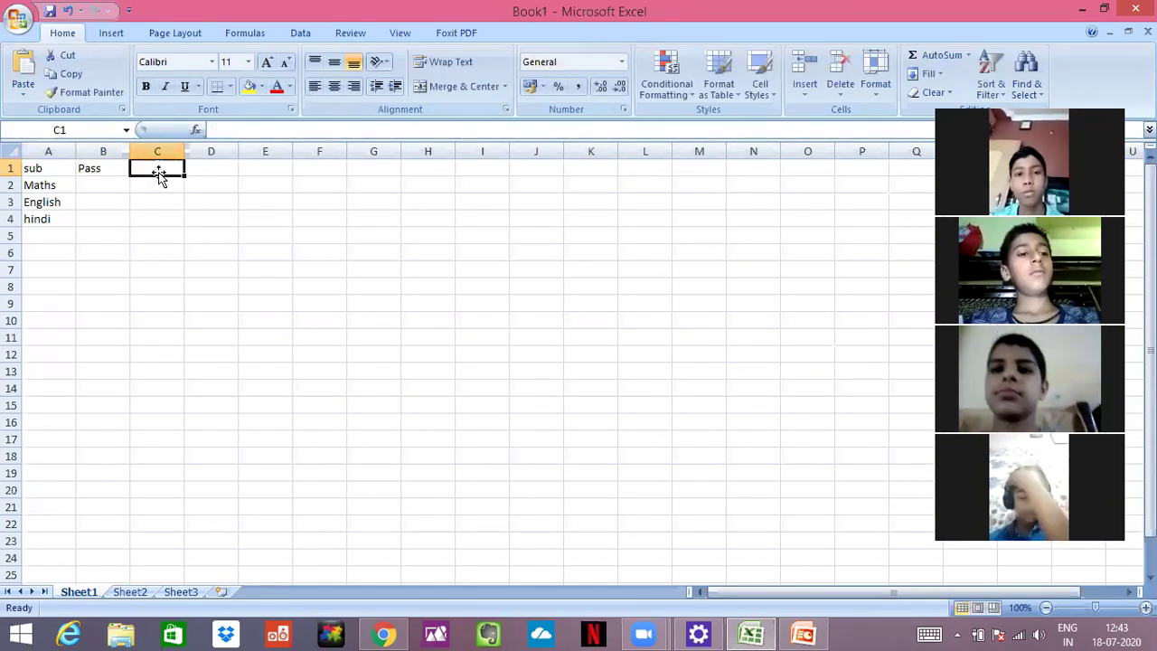
pyautogui.write('Fa')
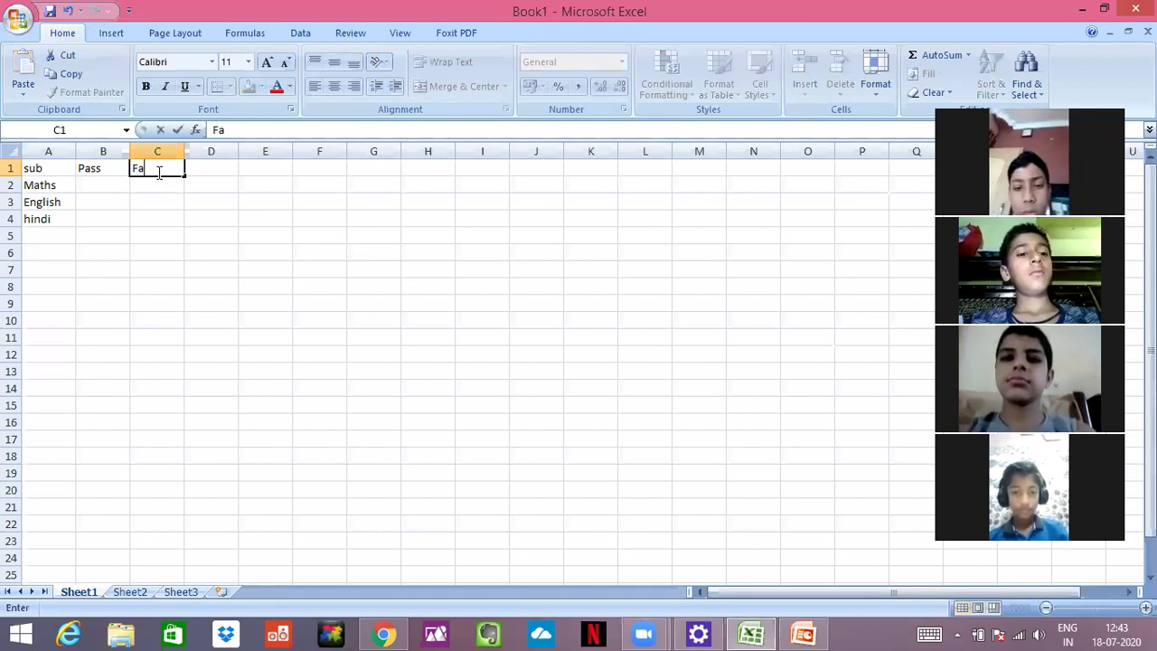
pyautogui.write('il')
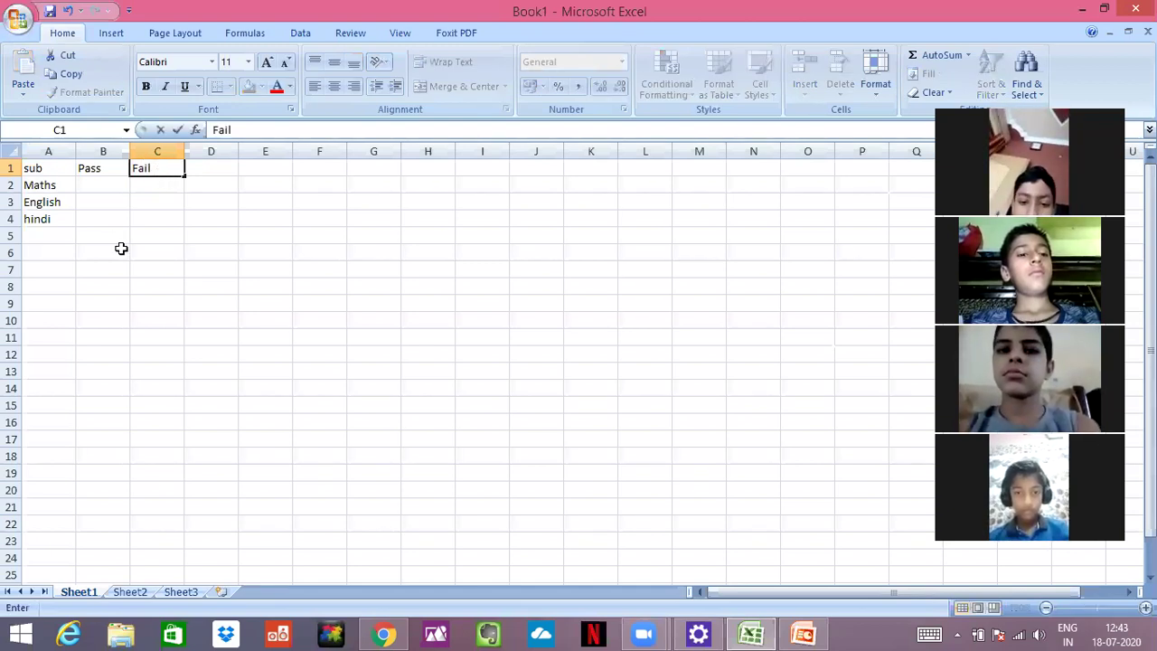
pyautogui.click(210, 172)
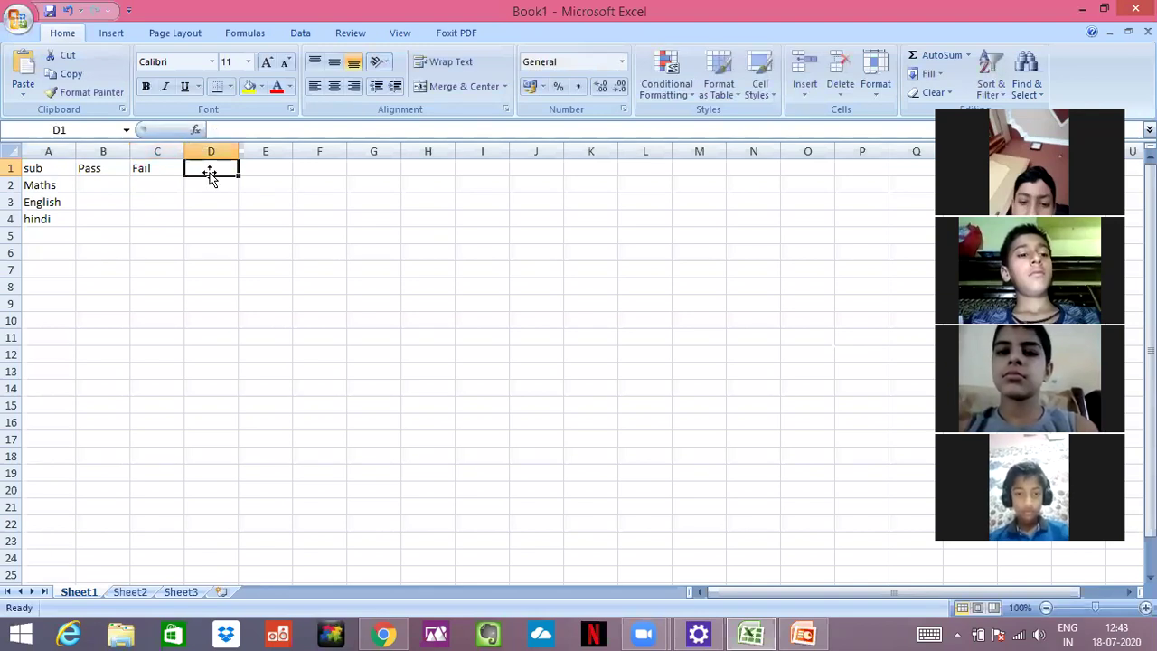
pyautogui.write('Absent')
# Enter Maths' counts: 8 Pass, 1 Fail, 1 Absent
pyautogui.click(101, 183)
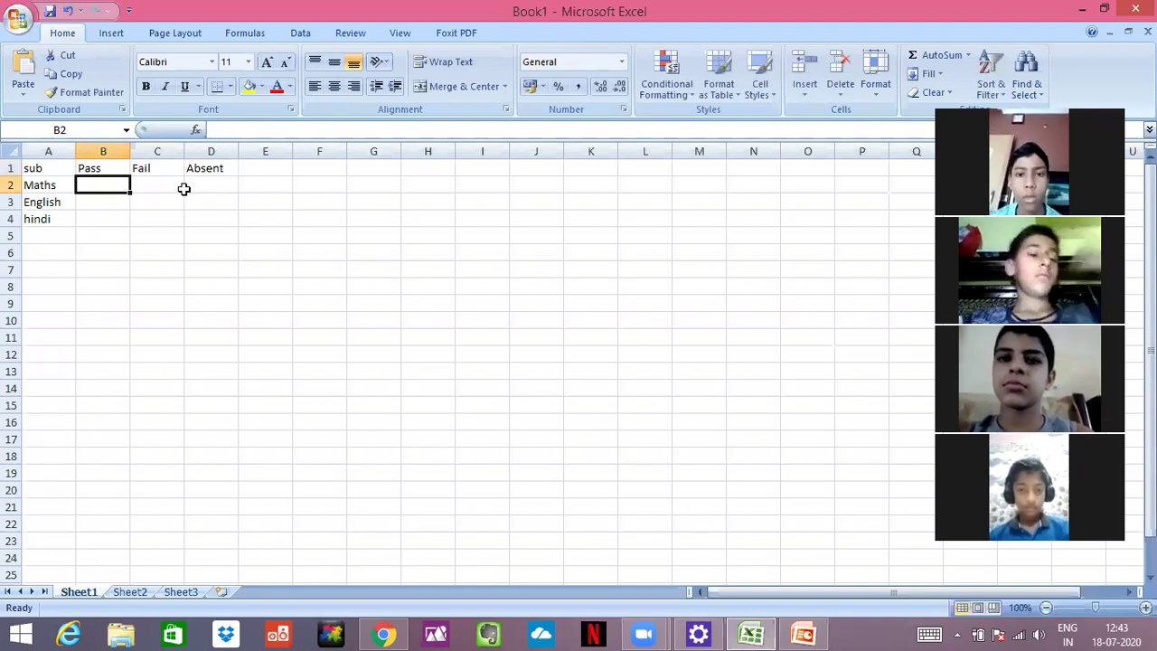
pyautogui.write('8')
pyautogui.press('Tab')
pyautogui.write('1')
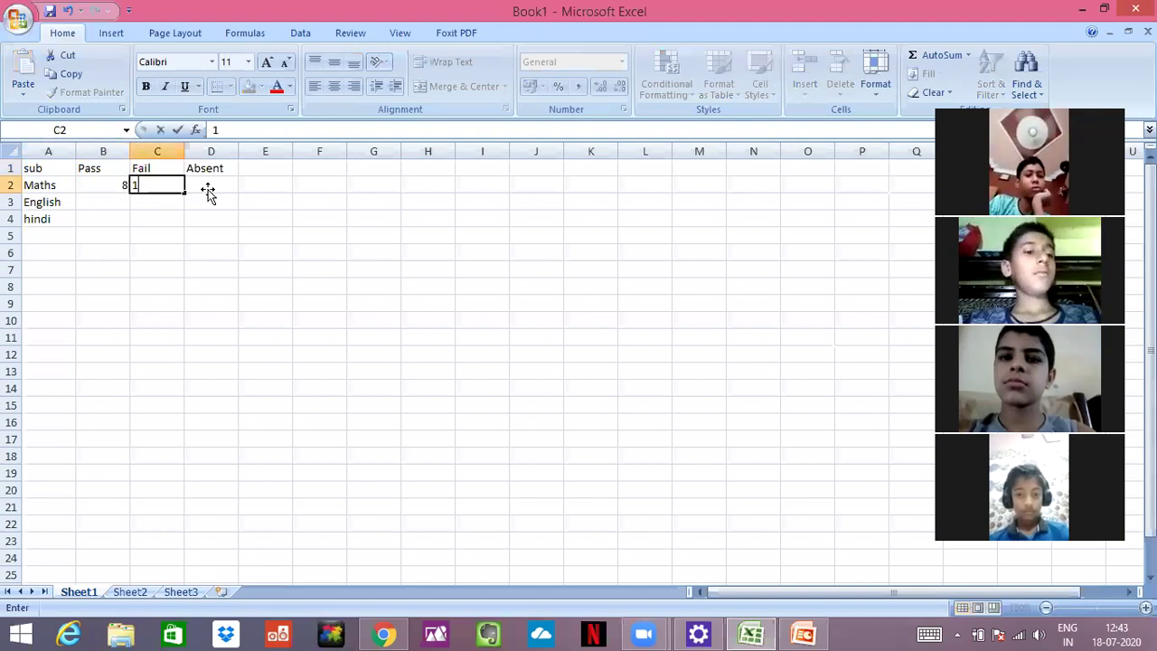
pyautogui.press('Tab')
pyautogui.write('1')
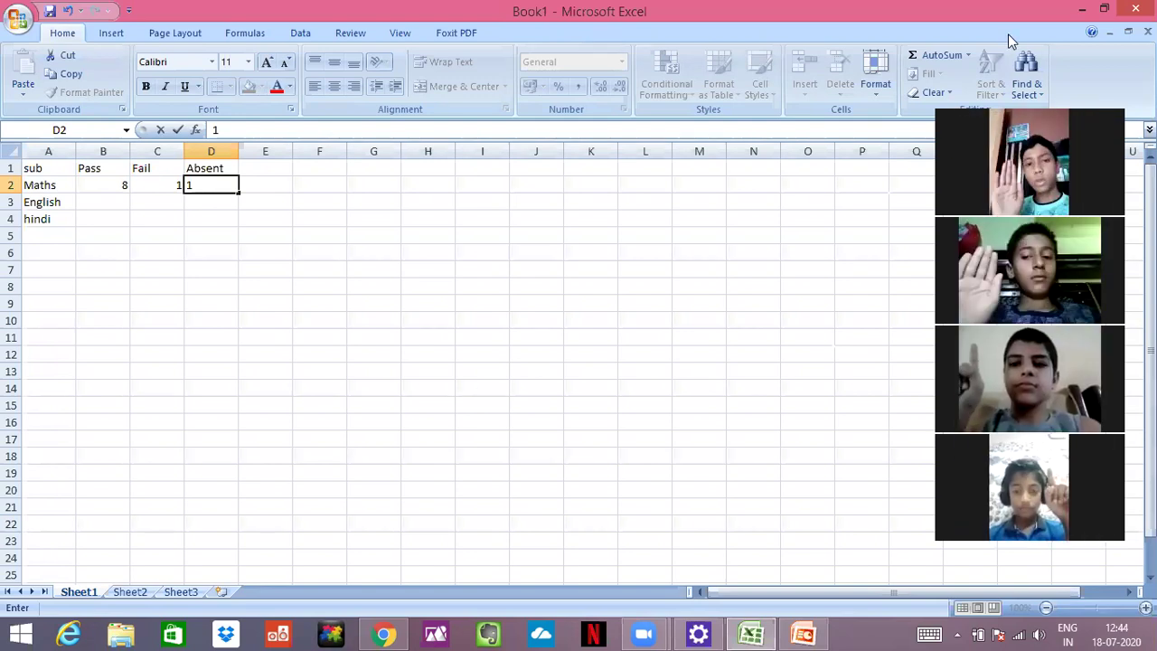
# Enter English's counts: 9 Pass, 0 Fail, 1 Absent
pyautogui.click(94, 210)
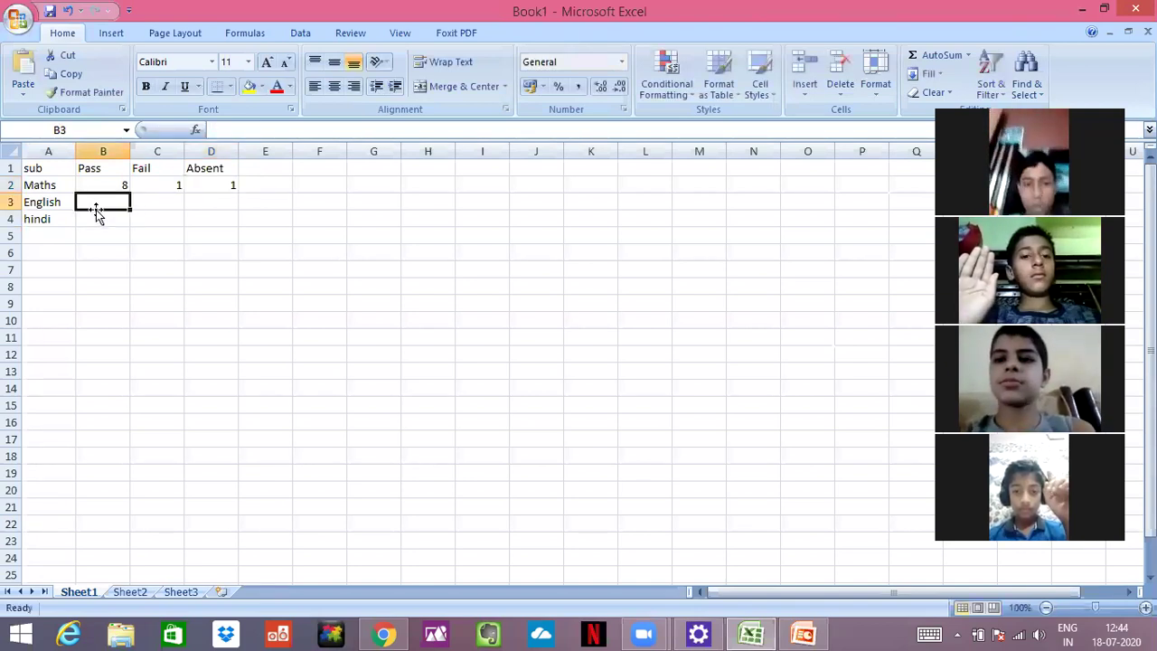
pyautogui.write('9')
pyautogui.click(153, 207)
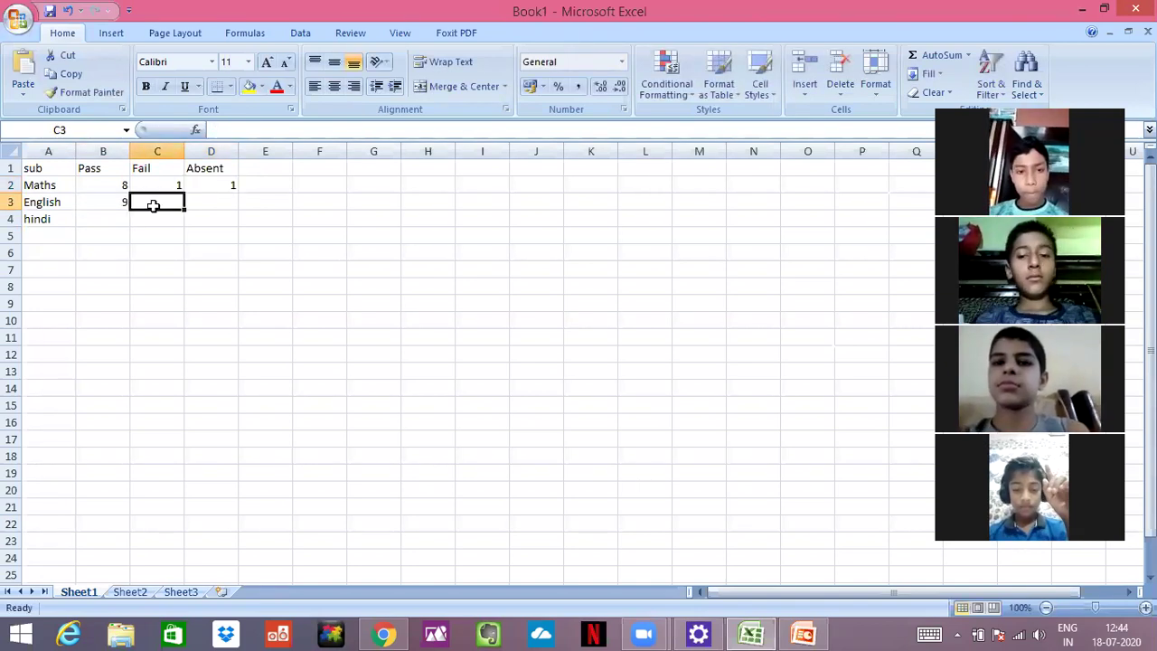
pyautogui.write('0')
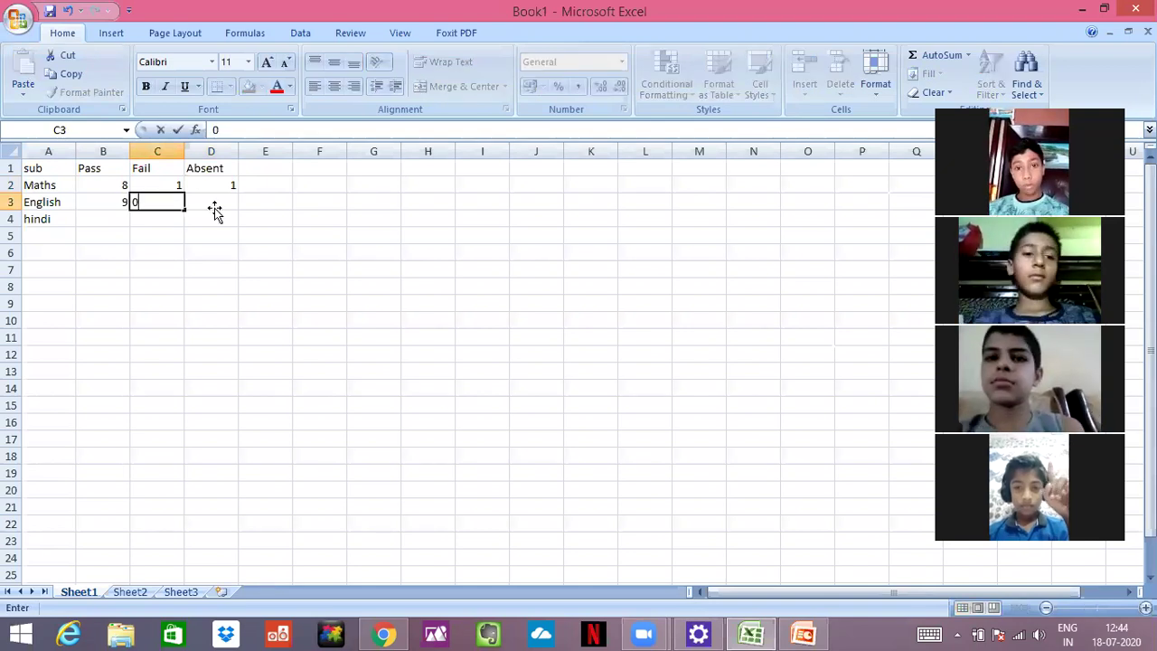
pyautogui.press('Tab')
pyautogui.write('1')
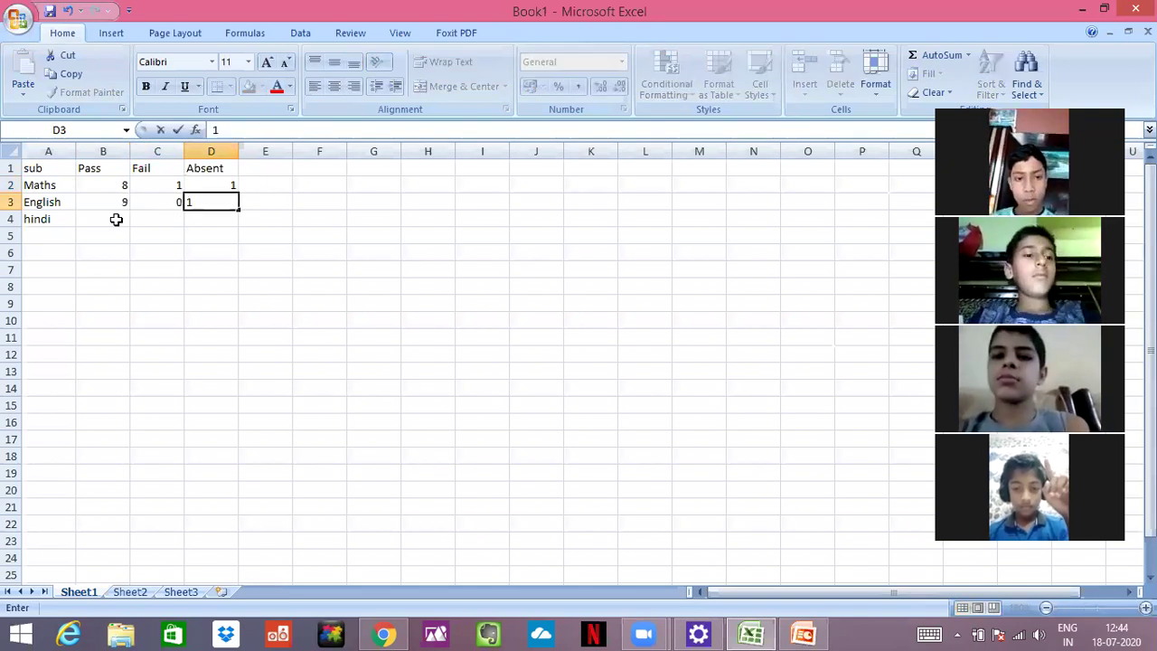
# Enter hindi's counts: 10 Pass and 0 Fail
pyautogui.click(117, 219)
pyautogui.write('10')
pyautogui.press('Tab')
pyautogui.press('Down')
pyautogui.click(162, 219)
pyautogui.write('0')
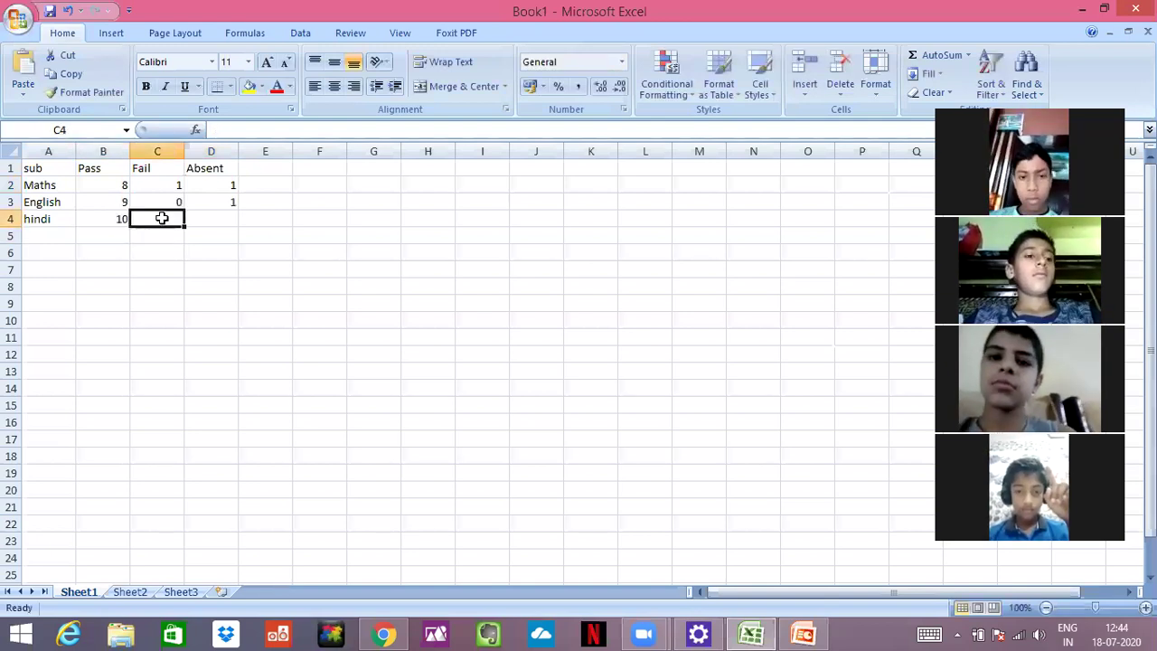
pyautogui.click(219, 220)
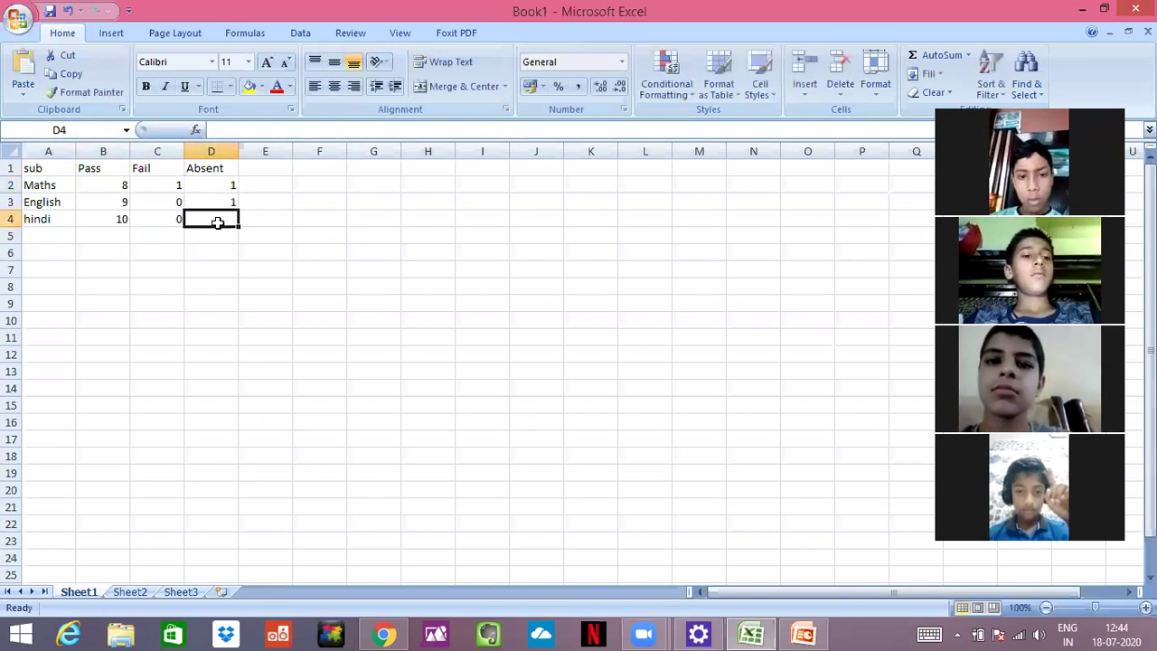
# Enter hindi's Absent count of 0 and chart A1:D4 as a clustered column chart
pyautogui.write('0')
pyautogui.moveTo(28, 170); pyautogui.dragTo(224, 218)
pyautogui.scroll(-1, 281, 76)
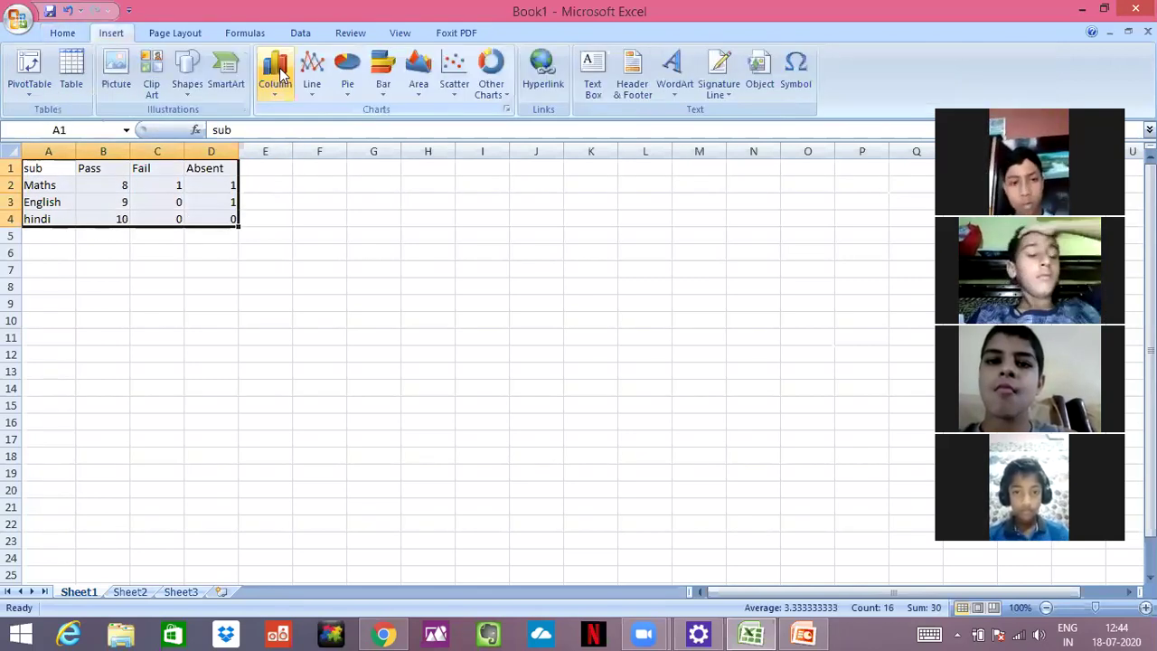
pyautogui.click(275, 74)
pyautogui.press('Return')
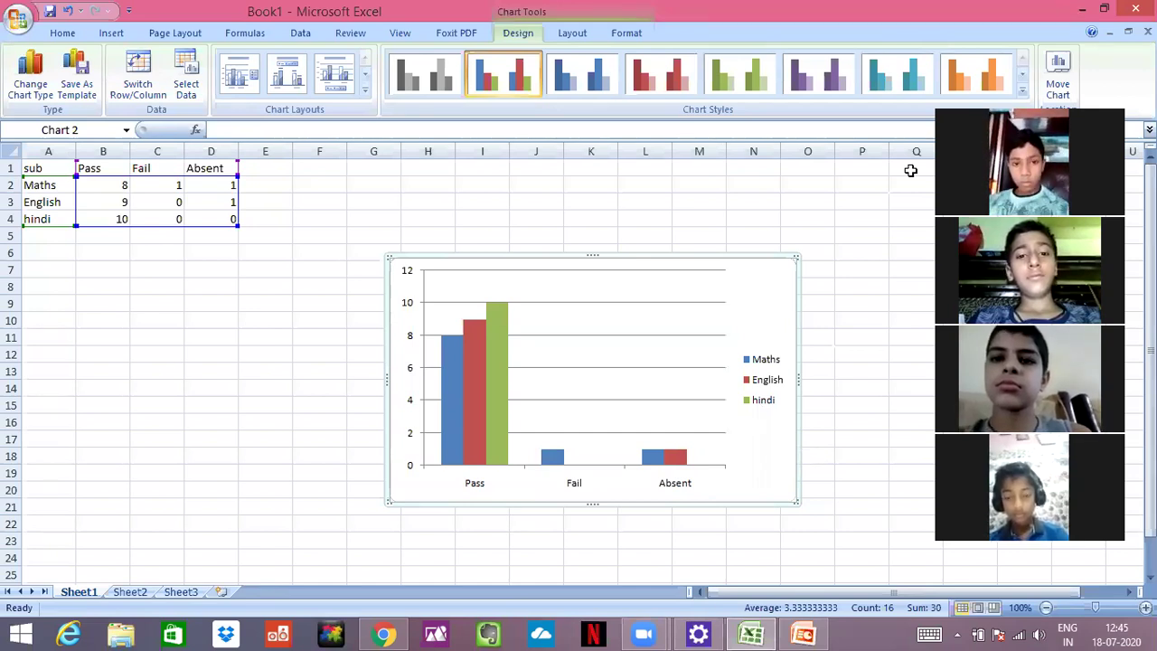
# Fit Excel to the screen's right side and slide the chart left under the table, then bring up PowerPoint
pyautogui.click(1108, 8)
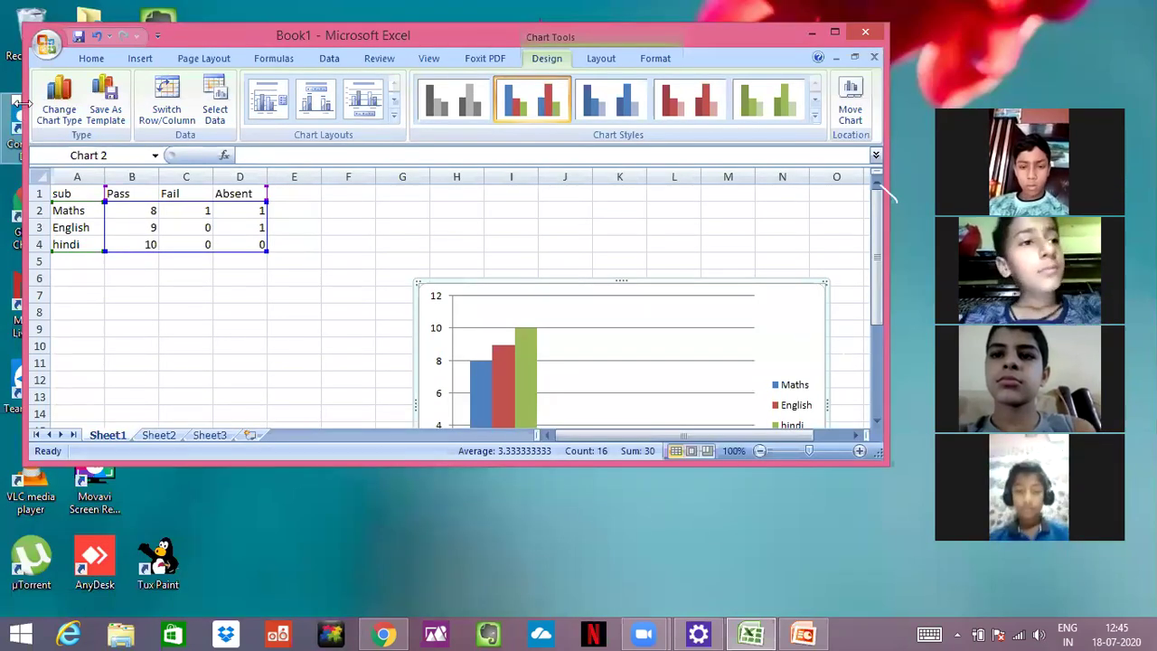
pyautogui.moveTo(22, 104); pyautogui.dragTo(442, 82)
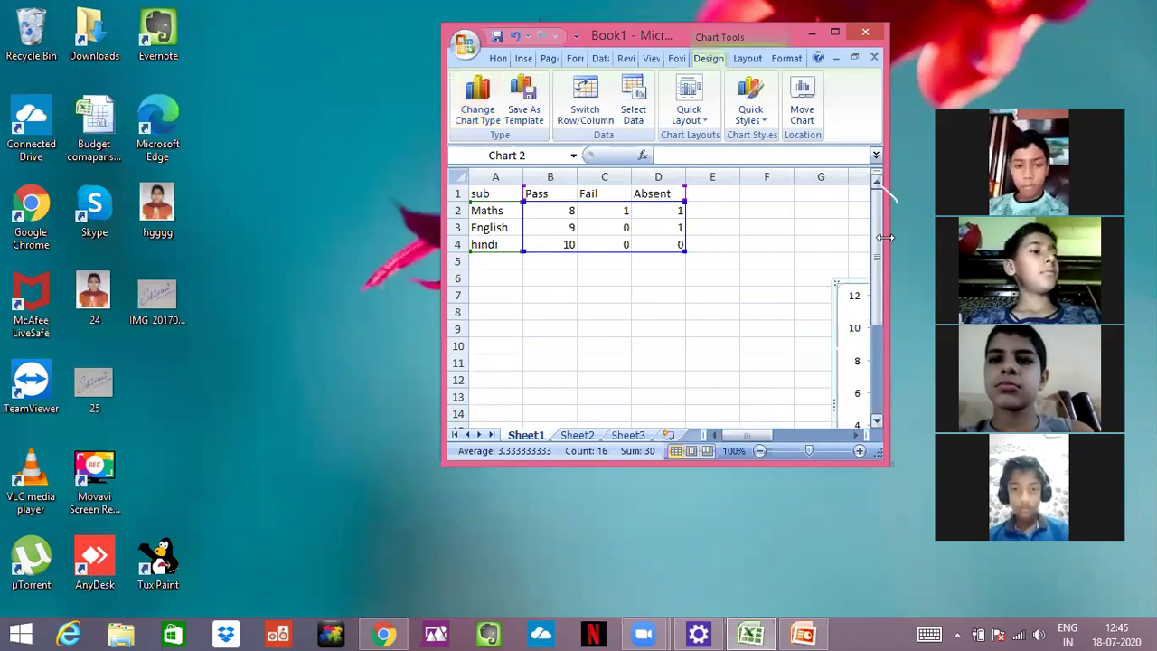
pyautogui.doubleClick(803, 456)
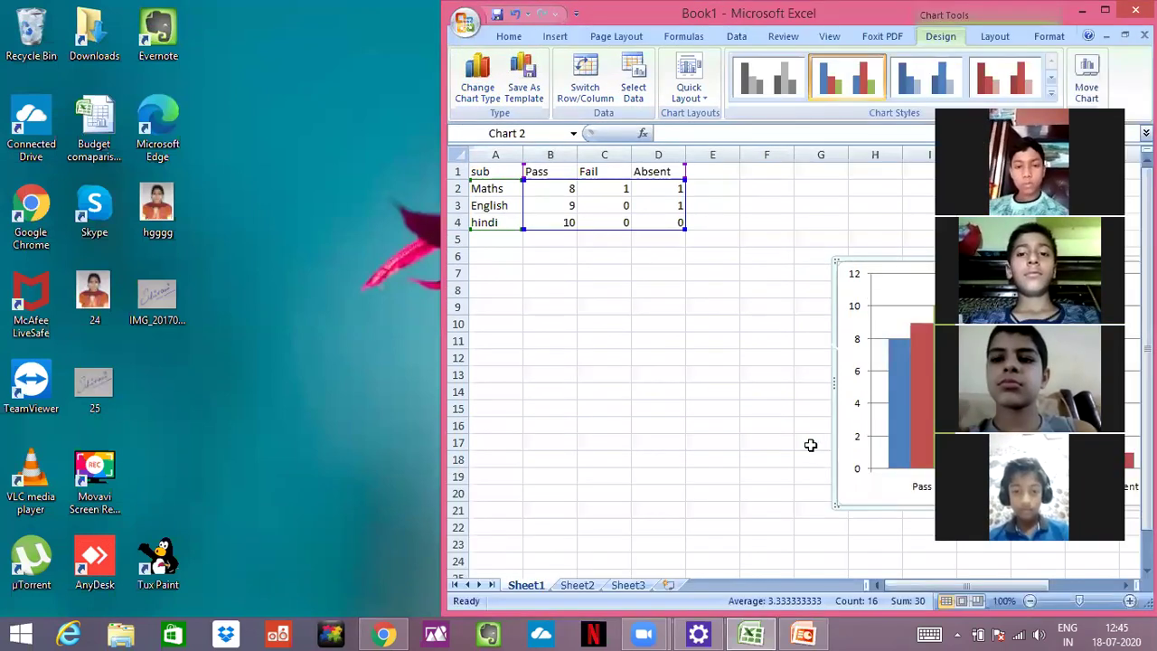
pyautogui.moveTo(833, 513); pyautogui.dragTo(546, 513)
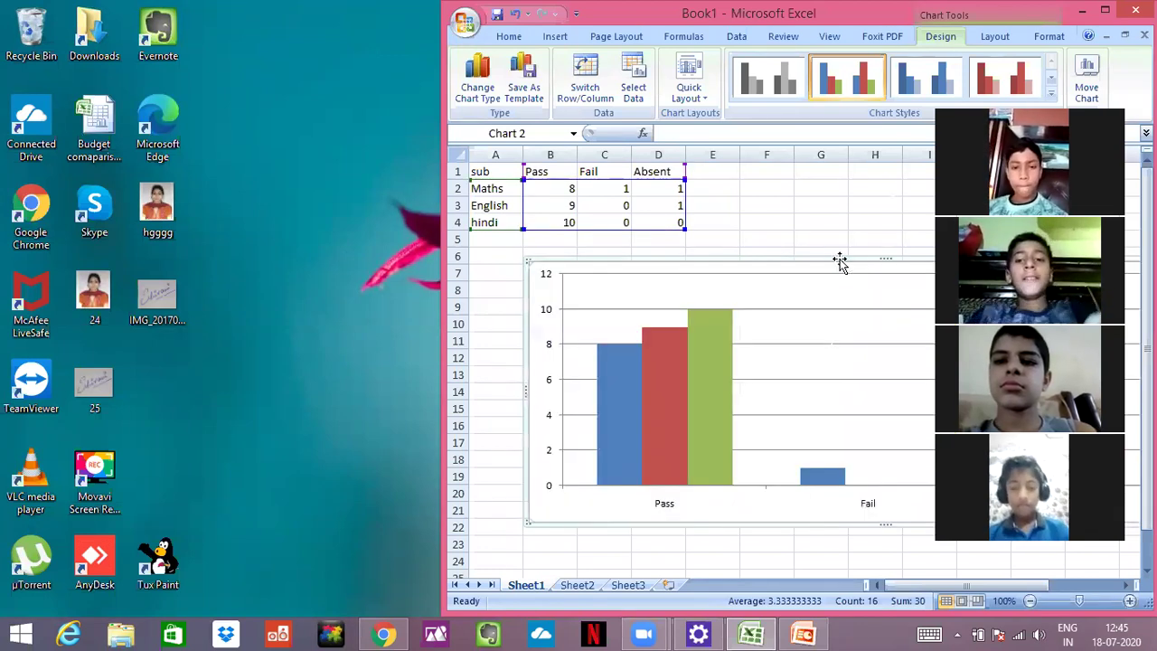
pyautogui.click(803, 635)
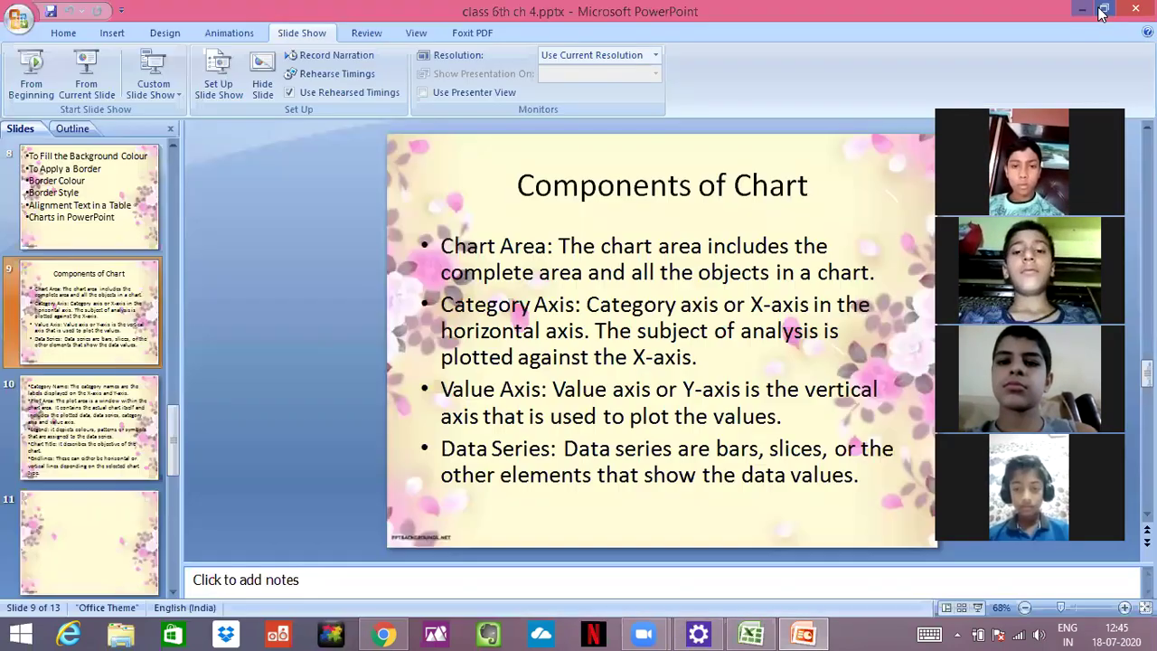
# Snap the Components of Chart slide to the left half, then maximize Excel to show the chart
pyautogui.press('super+Left')
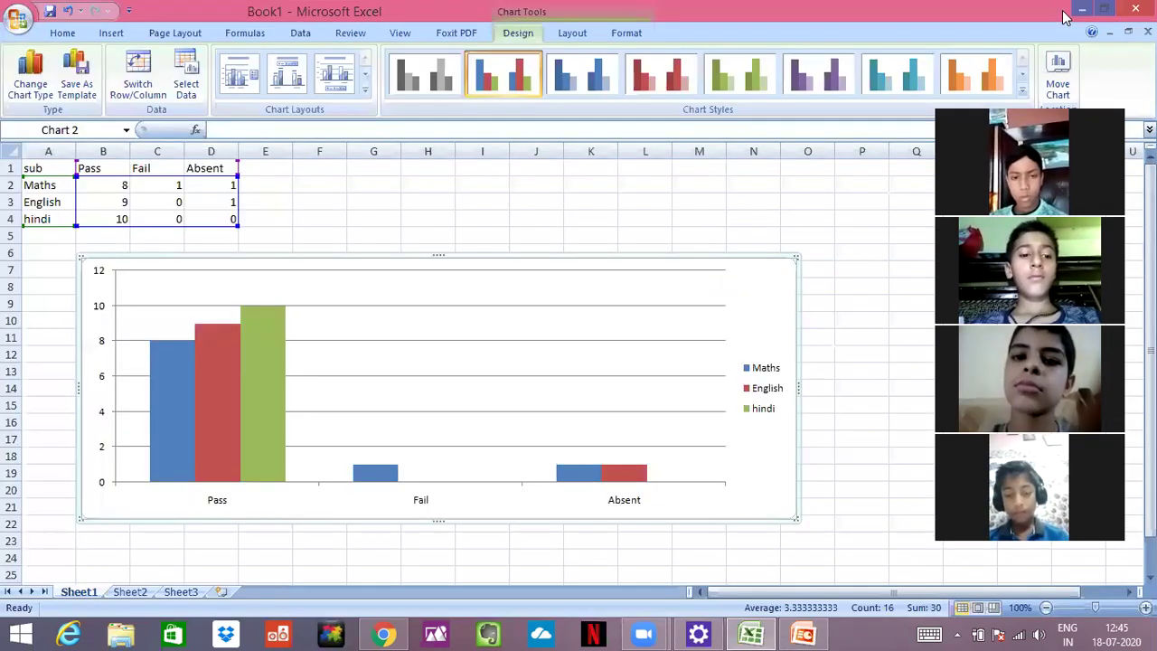
pyautogui.doubleClick(1065, 11)
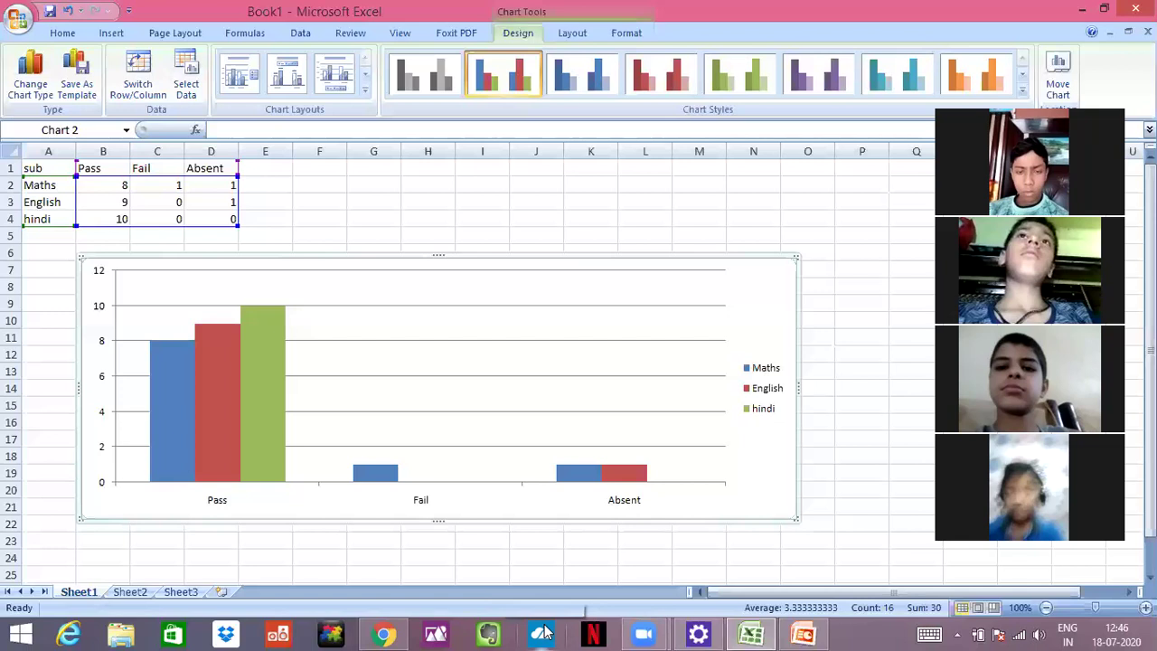
pyautogui.click(804, 633)
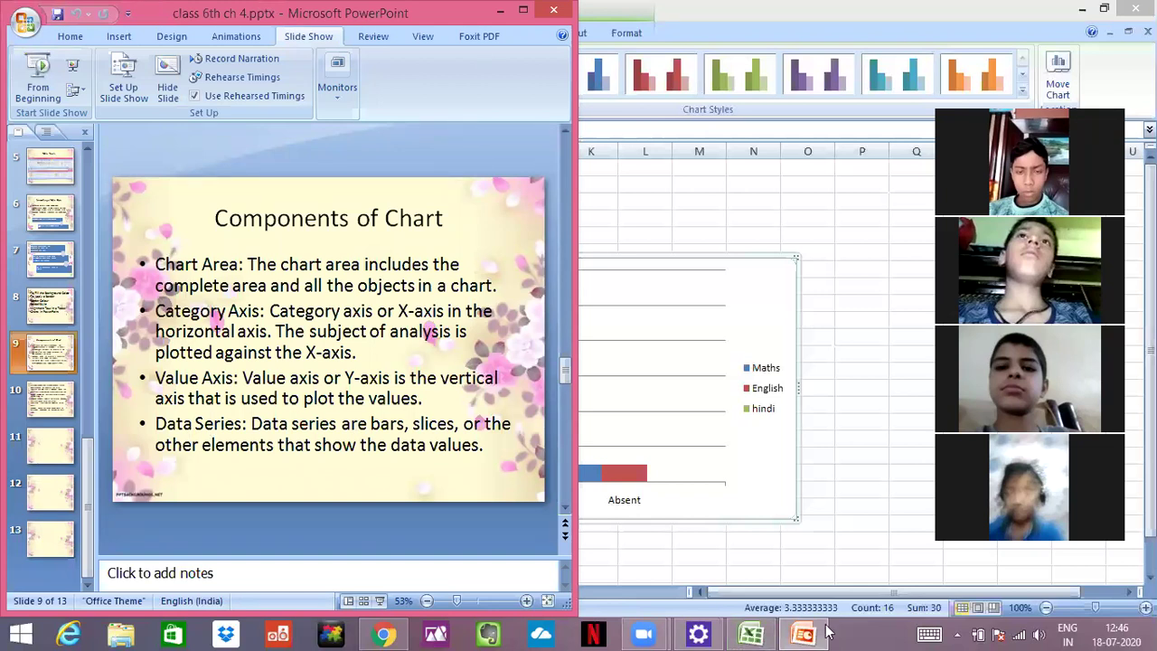
pyautogui.click(750, 632)
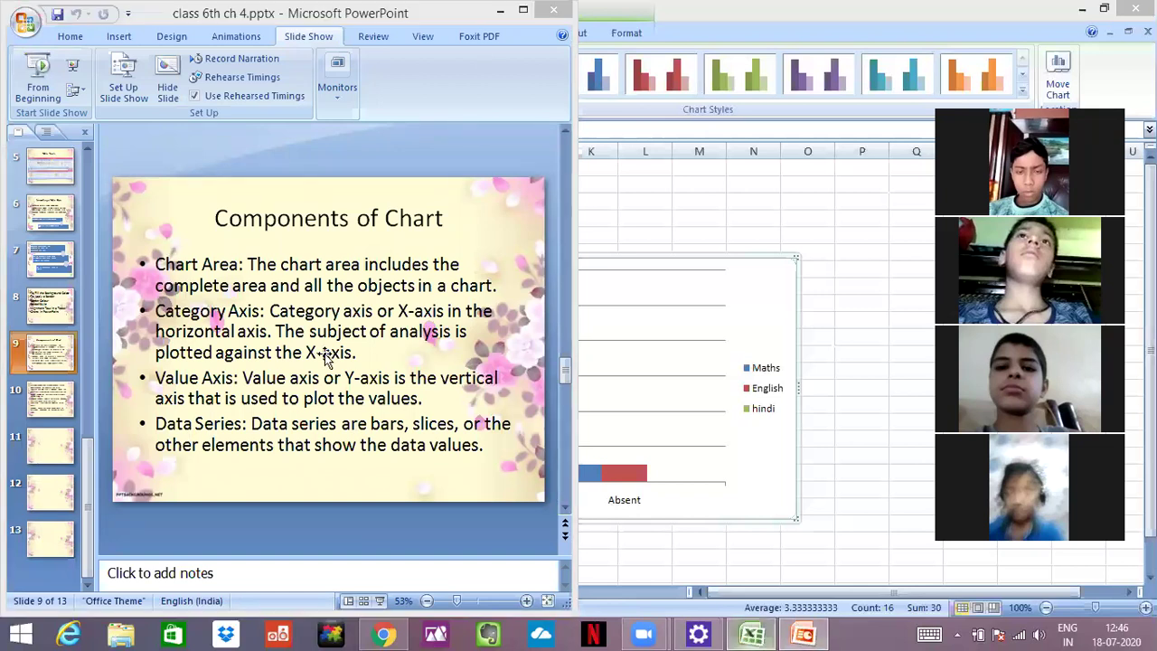